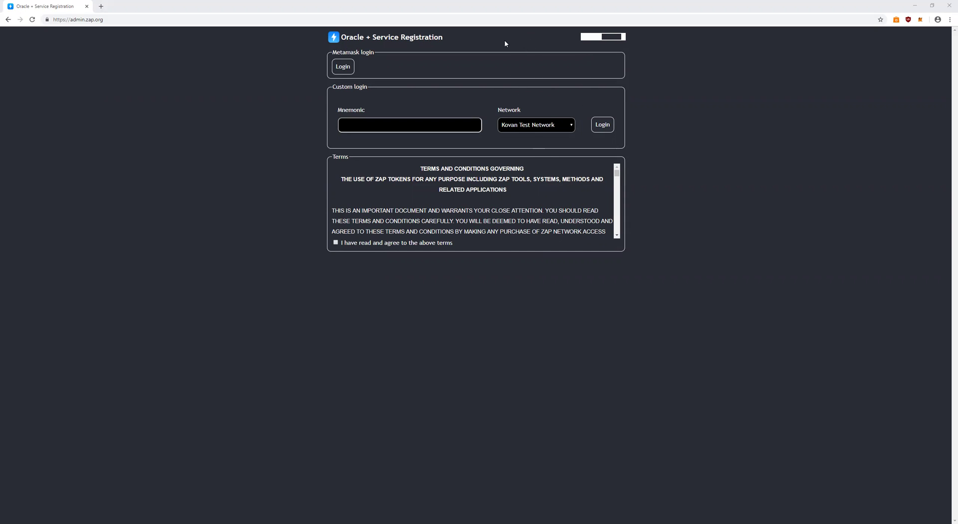
{"action": "left_click_drag", "start_coordinate": [438, 42], "coordinate": [282, 40]}
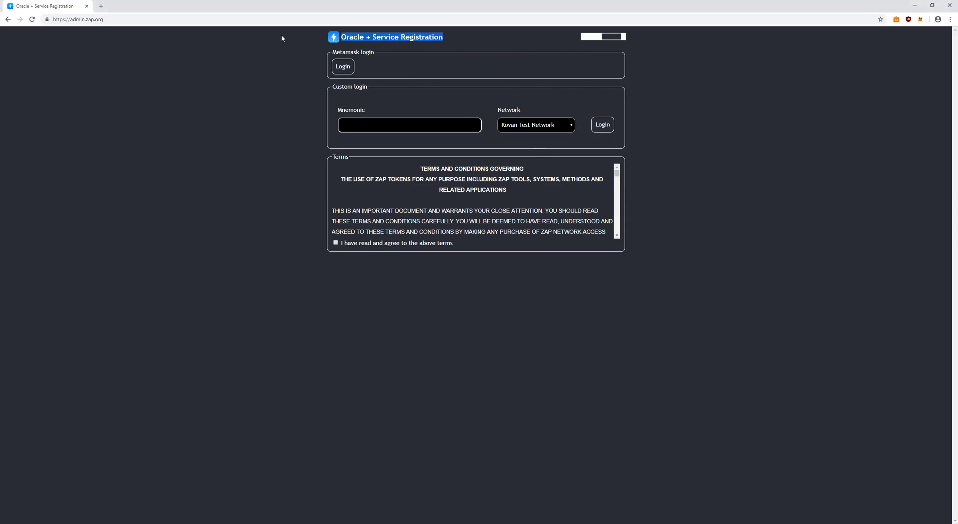
{"action": "left_click", "coordinate": [553, 38]}
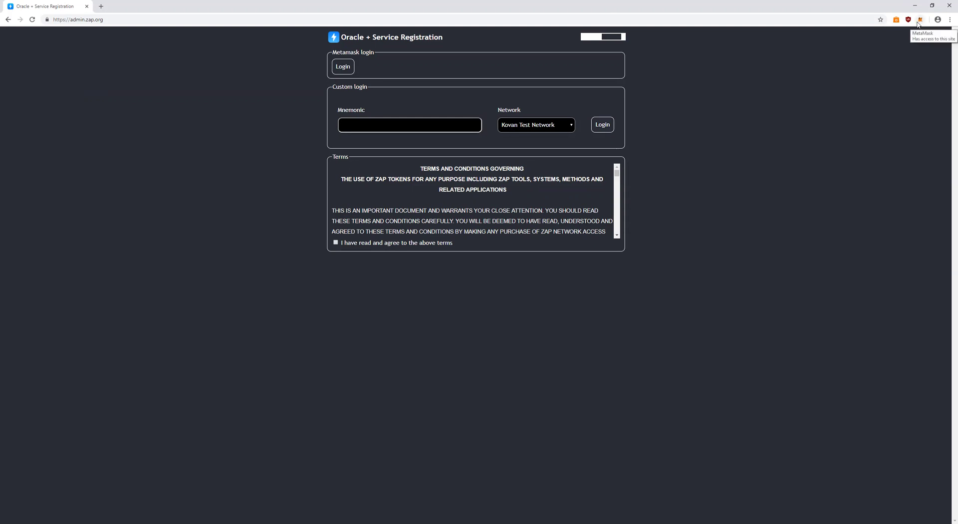
{"action": "left_click", "coordinate": [918, 23]}
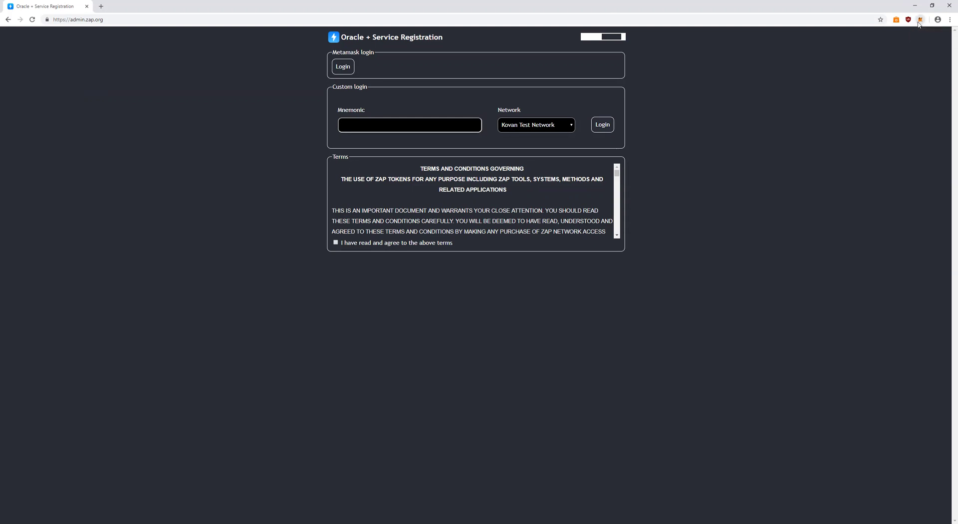
{"action": "left_click", "coordinate": [741, 140]}
{"action": "left_click_drag", "start_coordinate": [106, 19], "coordinate": [71, 25]}
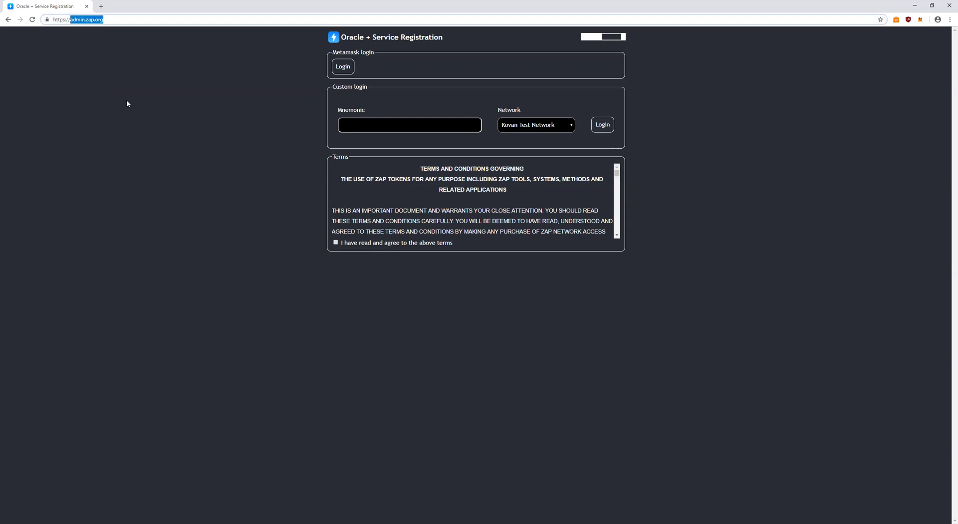
{"action": "left_click", "coordinate": [690, 323]}
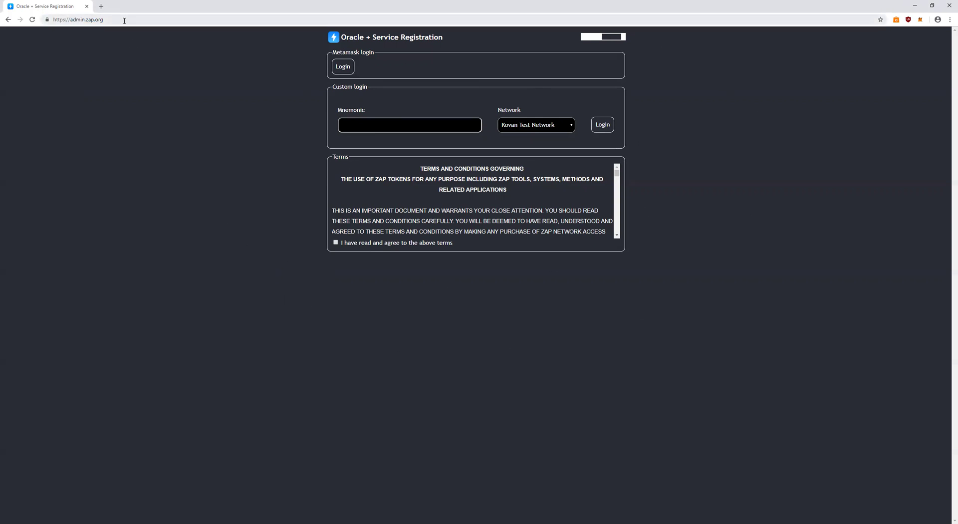
- Open myoraclewallet.com in a new browser tab
{"action": "left_click", "coordinate": [101, 6]}
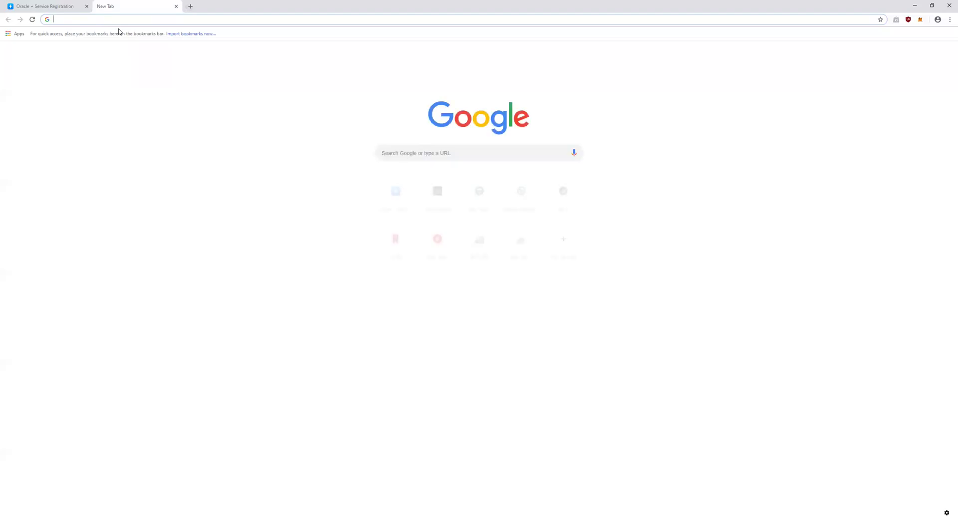
{"action": "type", "text": "myoraclewa"}
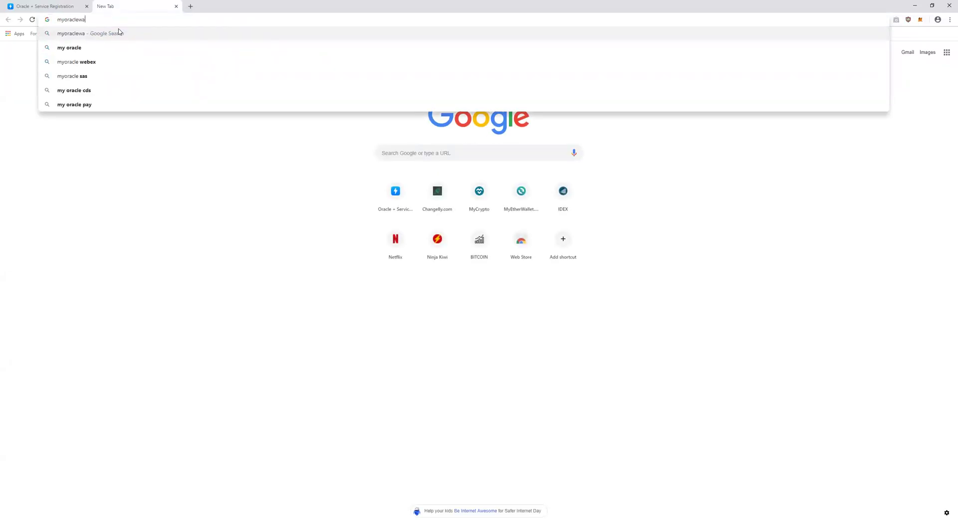
{"action": "type", "text": "llet.com"}
{"action": "key", "text": "Return"}
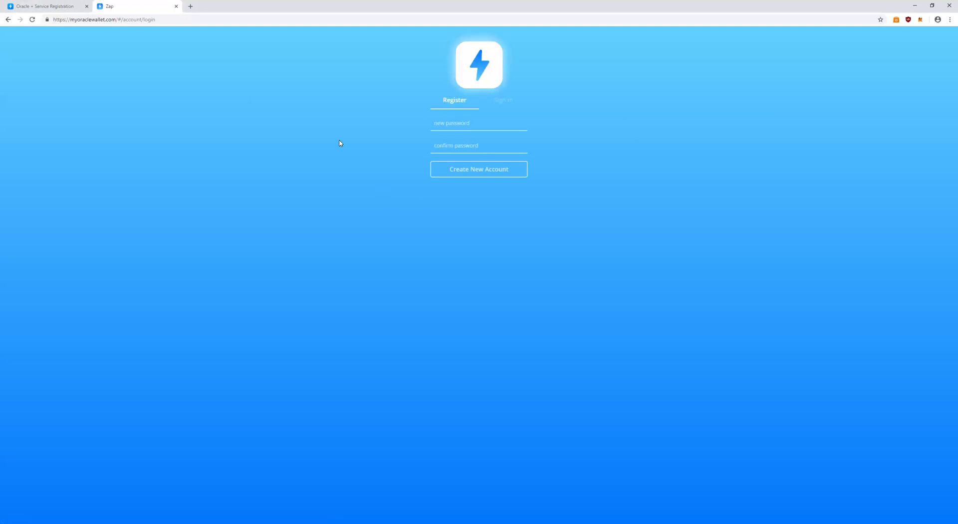
- Open oraclemarketcap.com in another new browser tab
{"action": "left_click", "coordinate": [190, 6]}
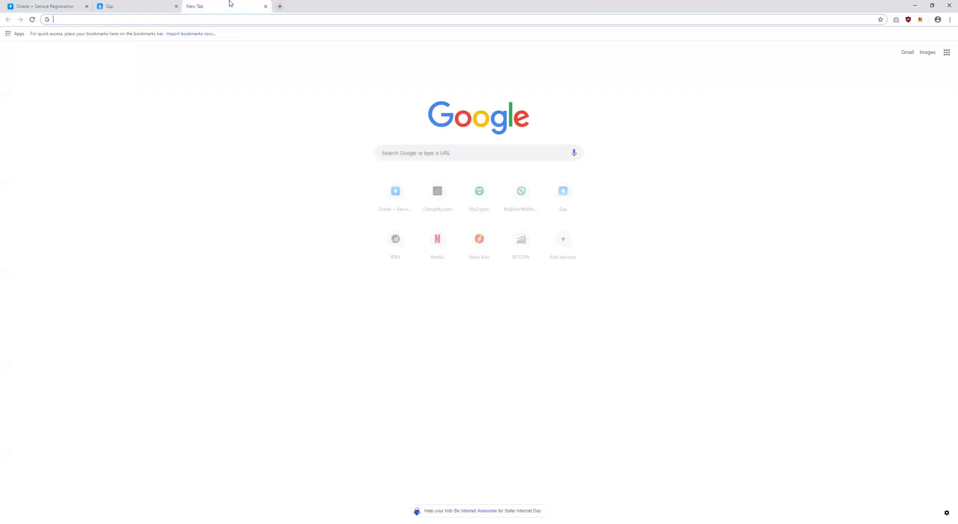
{"action": "type", "text": "oraclemarket"}
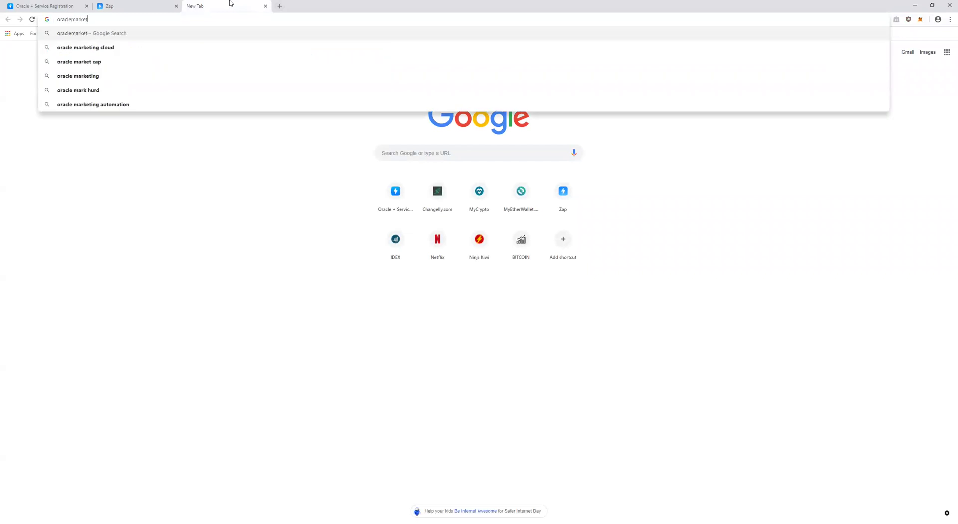
{"action": "type", "text": "cap.com"}
{"action": "key", "text": "Return"}
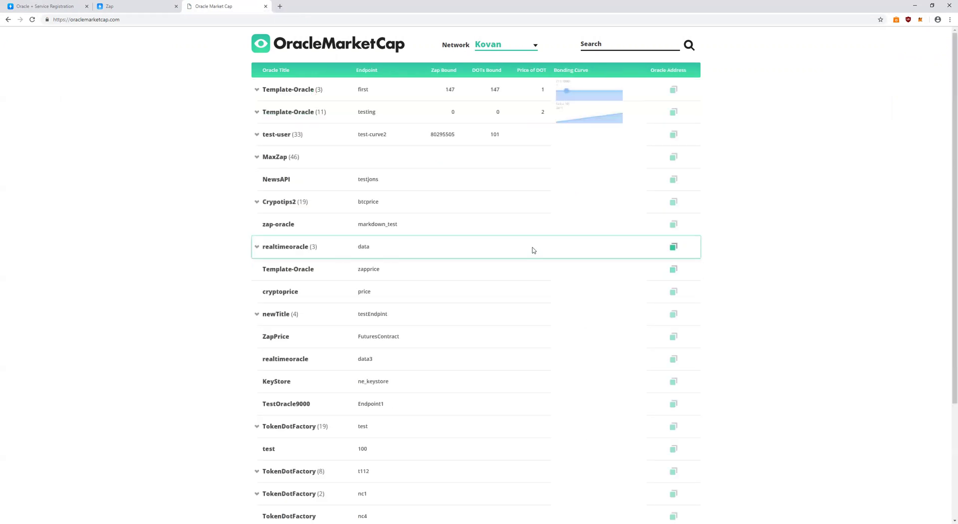
- View the network choices on OracleMarketCap, then bring up the Zap wallet's registration page
{"action": "left_click", "coordinate": [514, 48]}
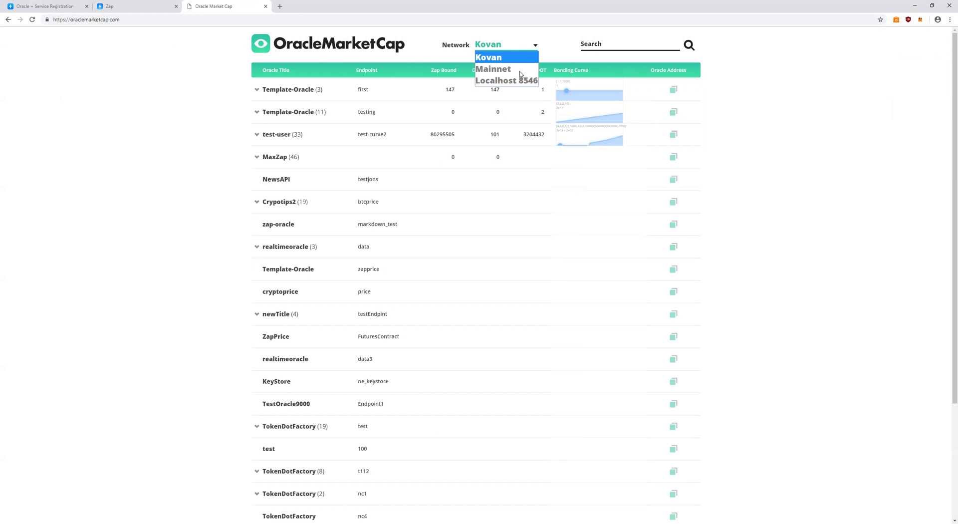
{"action": "left_click", "coordinate": [836, 145]}
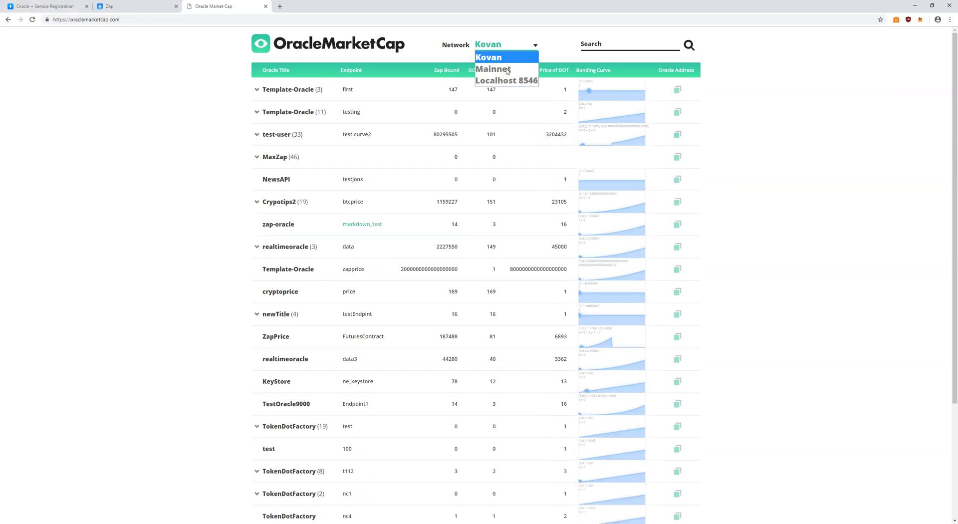
{"action": "left_click", "coordinate": [150, 4]}
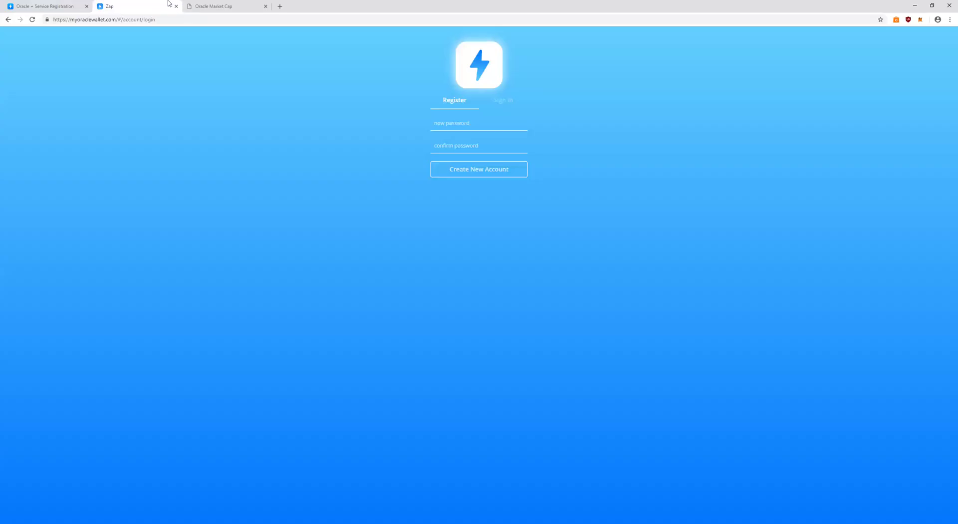
- On the Oracle + Service Registration page, choose Main Ethereum Network, agree to the terms and log in through MetaMask
{"action": "left_click", "coordinate": [45, 6]}
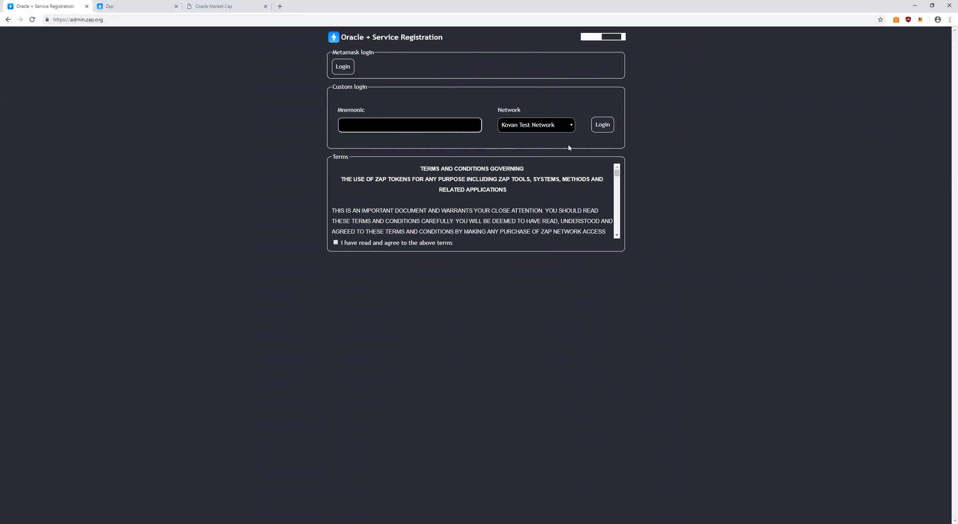
{"action": "left_click", "coordinate": [545, 128]}
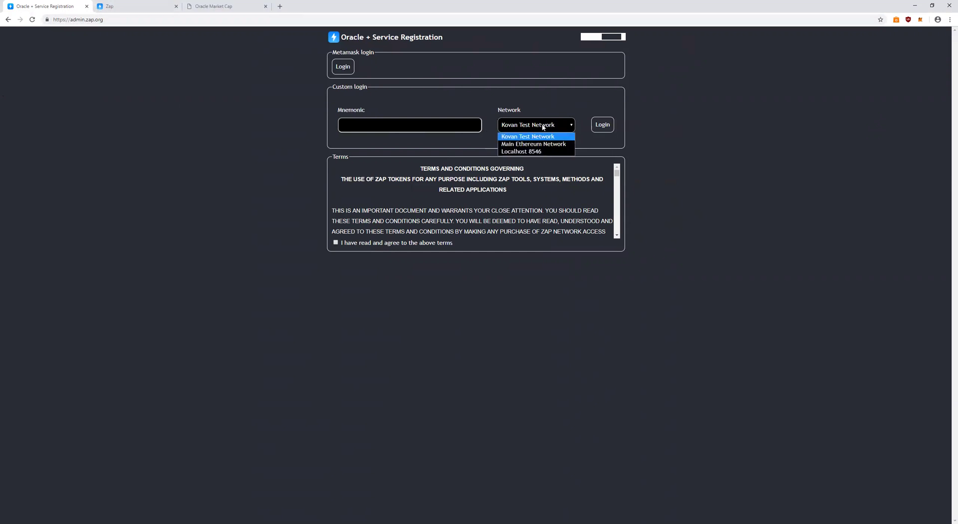
{"action": "left_click", "coordinate": [526, 145]}
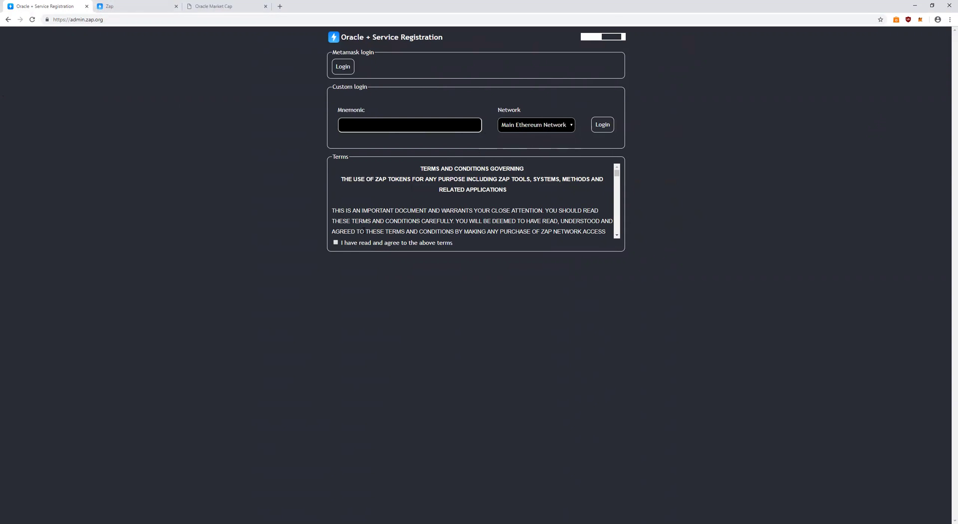
{"action": "left_click", "coordinate": [356, 244]}
{"action": "left_click", "coordinate": [346, 66]}
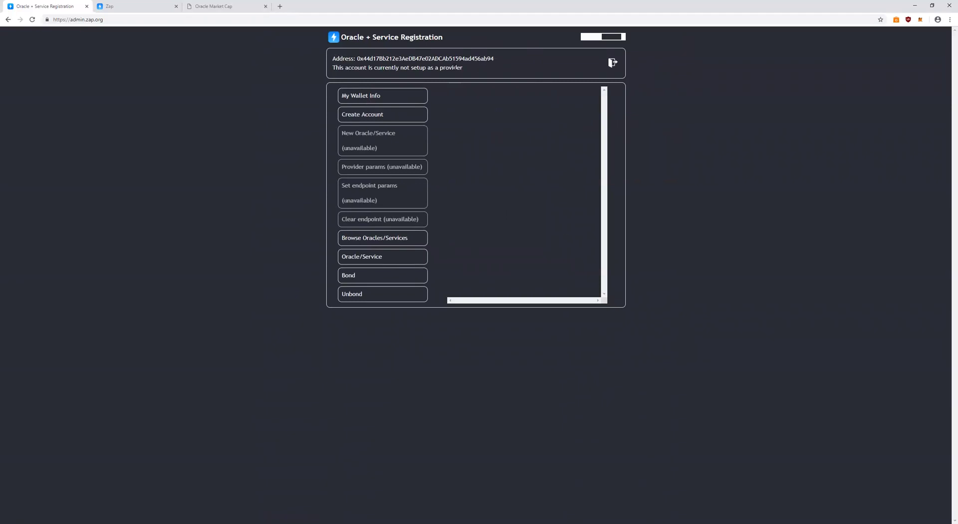
- Show the wallet information and examine the account's ETH balance in wei
{"action": "left_click", "coordinate": [414, 94]}
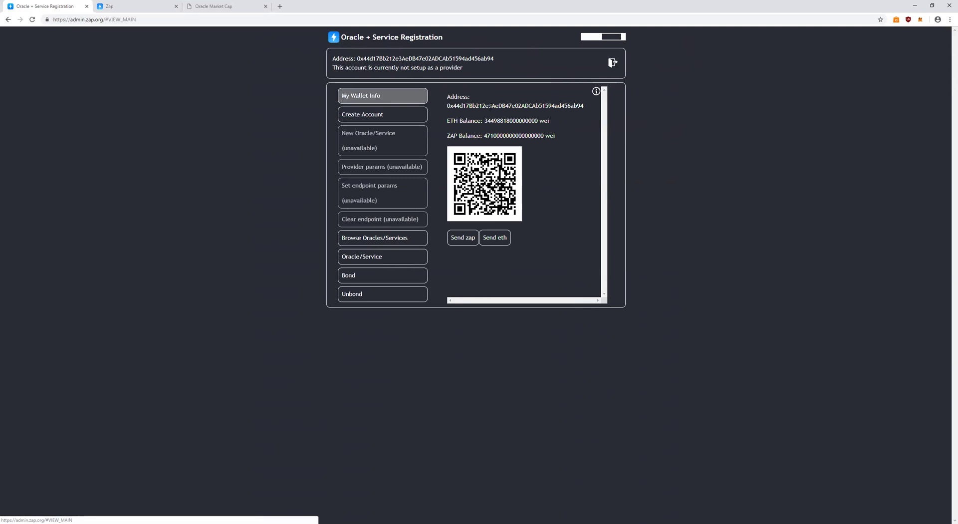
{"action": "double_click", "coordinate": [513, 136]}
{"action": "left_click", "coordinate": [511, 120]}
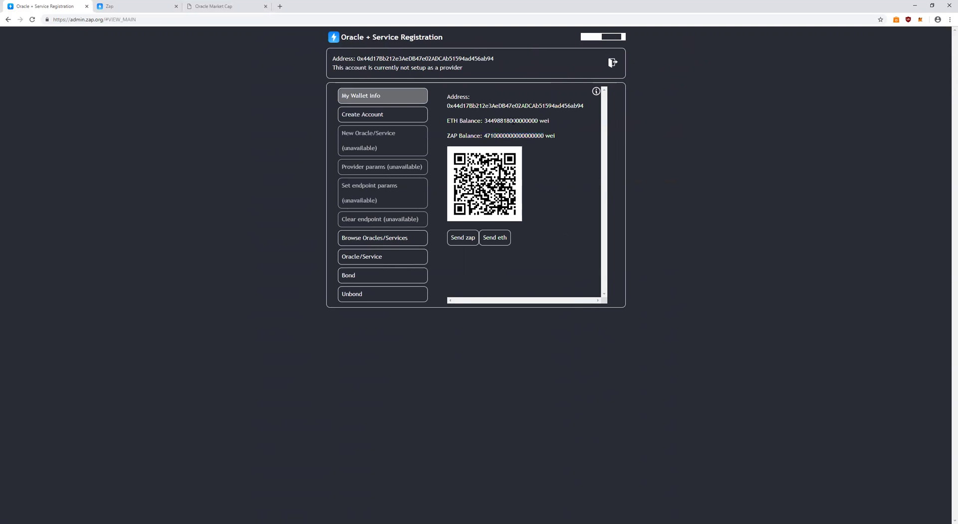
{"action": "double_click", "coordinate": [511, 121]}
{"action": "right_click", "coordinate": [513, 123]}
{"action": "key", "text": "Escape"}
- Examine the digits of the account's ZAP balance in wei
{"action": "left_click_drag", "start_coordinate": [544, 136], "coordinate": [495, 137]}
{"action": "left_click_drag", "start_coordinate": [495, 139], "coordinate": [491, 135]}
{"action": "left_click", "coordinate": [493, 139]}
{"action": "left_click", "coordinate": [490, 135]}
{"action": "left_click_drag", "start_coordinate": [489, 135], "coordinate": [509, 144]}
{"action": "left_click", "coordinate": [512, 143]}
{"action": "double_click", "coordinate": [486, 135]}
{"action": "left_click", "coordinate": [487, 137]}
{"action": "left_click_drag", "start_coordinate": [488, 135], "coordinate": [547, 135]}
{"action": "left_click", "coordinate": [546, 135]}
- Copy the ZAP balance into a new tab's address bar to check its decimals, then return to the wallet information
{"action": "double_click", "coordinate": [529, 134]}
{"action": "left_click", "coordinate": [279, 6]}
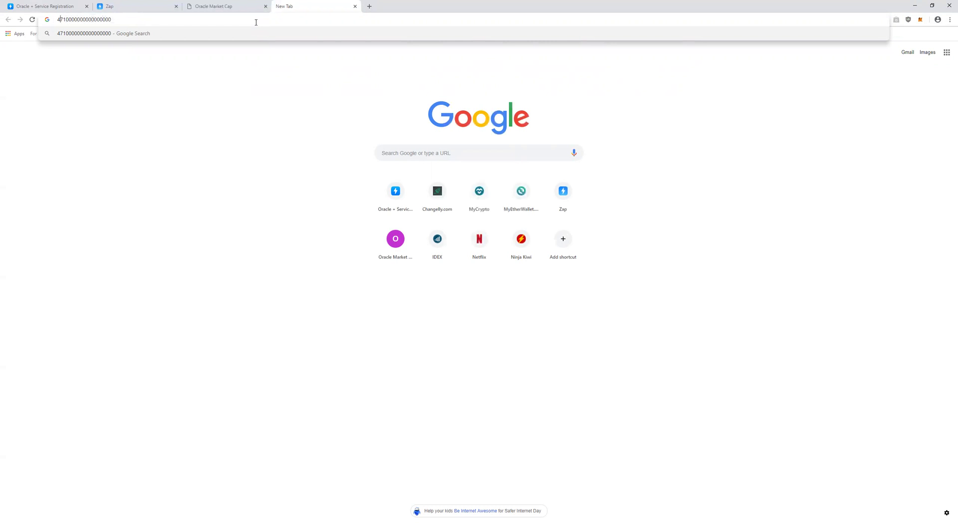
{"action": "left_click", "coordinate": [229, 6]}
{"action": "left_click", "coordinate": [45, 6]}
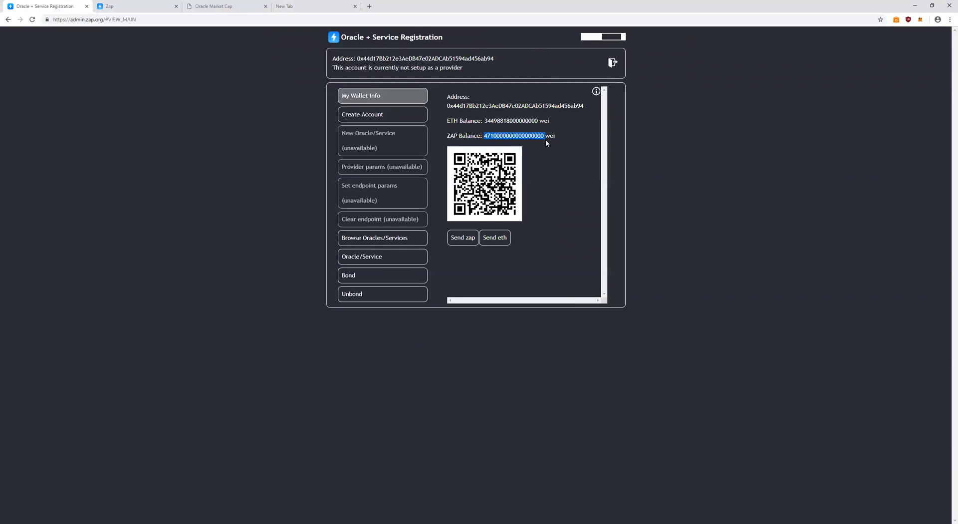
{"action": "left_click", "coordinate": [549, 142]}
- Browse the oracles and expand MaxCrypto's endpoints to examine the PoloniexAPI issued dots and bonding curve formula
{"action": "left_click", "coordinate": [360, 239]}
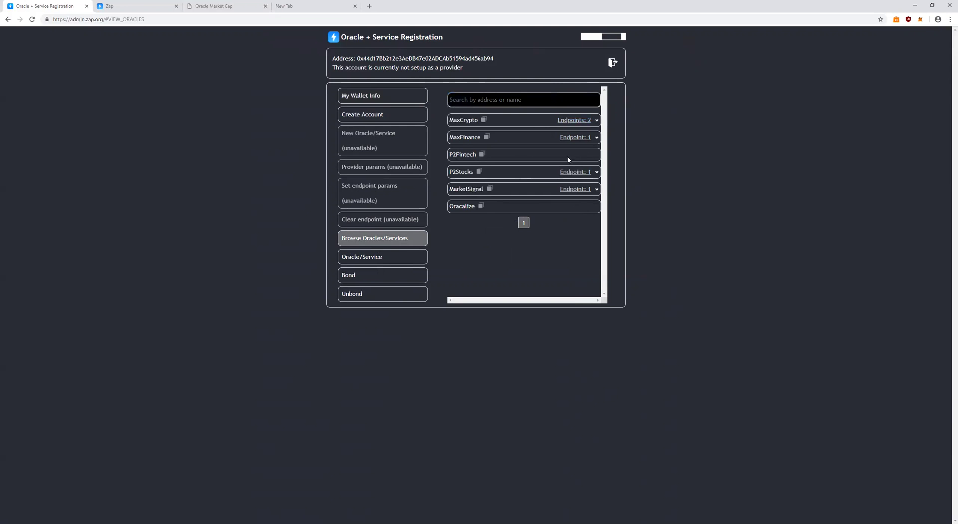
{"action": "left_click", "coordinate": [576, 120]}
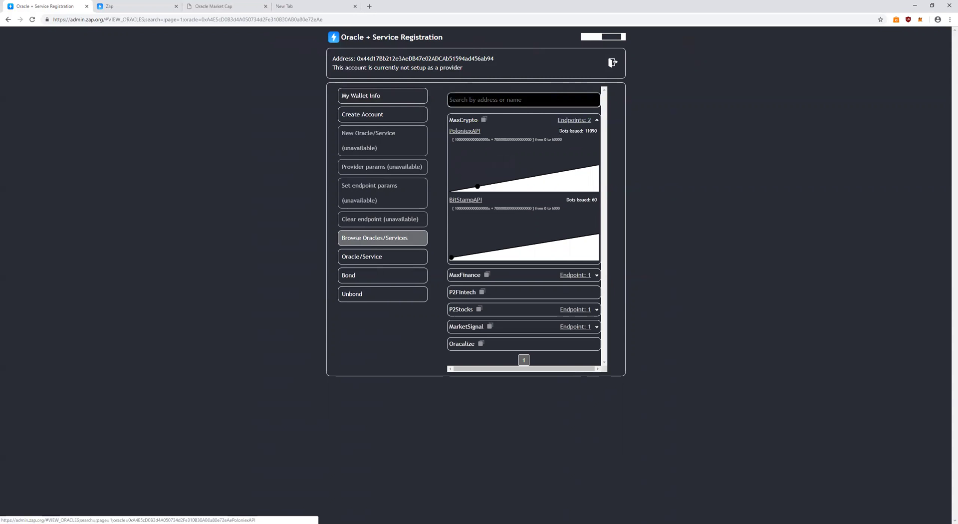
{"action": "left_click_drag", "start_coordinate": [559, 132], "coordinate": [595, 132]}
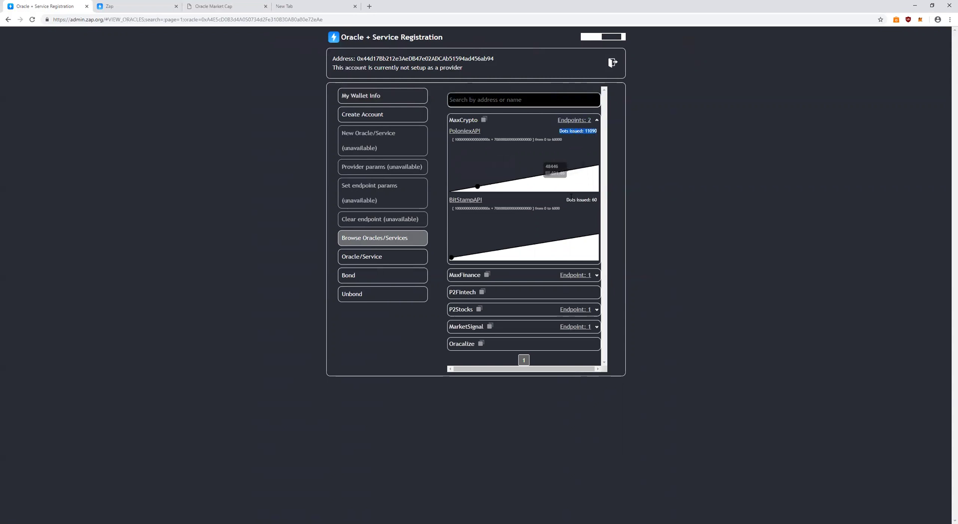
{"action": "left_click", "coordinate": [562, 139]}
{"action": "left_click_drag", "start_coordinate": [562, 139], "coordinate": [451, 137]}
{"action": "left_click_drag", "start_coordinate": [466, 183], "coordinate": [504, 129]}
{"action": "left_click", "coordinate": [532, 116]}
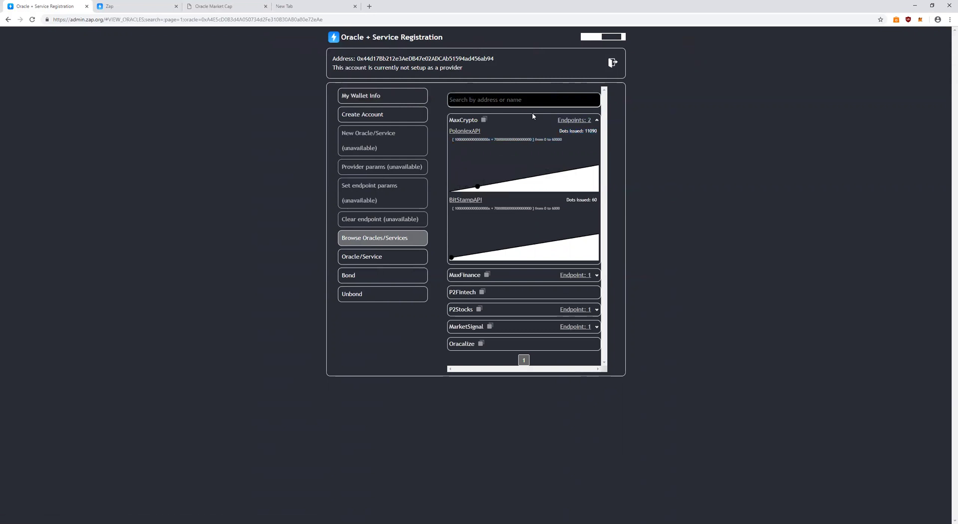
- Open MaxCrypto's PoloniexAPI endpoint and read its Poloniex Coin Price Feed description
{"action": "mouse_move", "coordinate": [498, 172]}
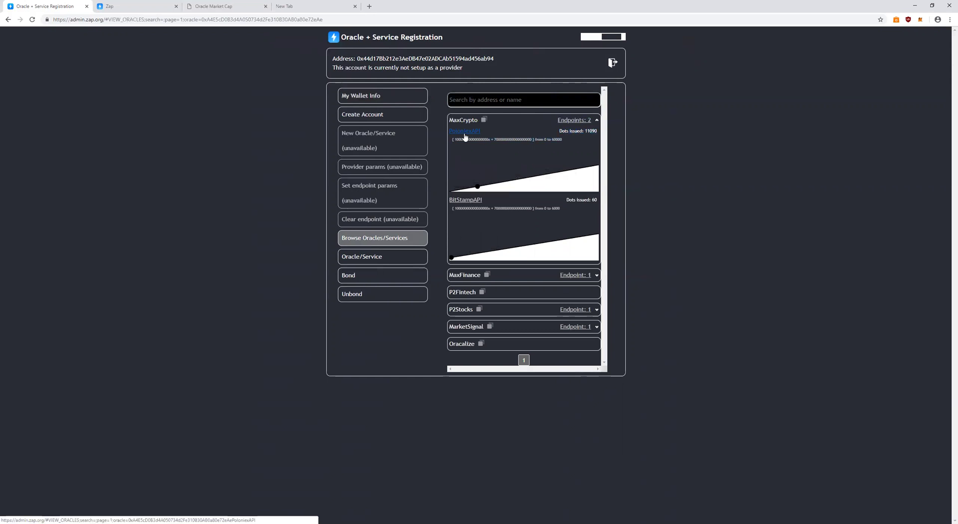
{"action": "left_click", "coordinate": [464, 131]}
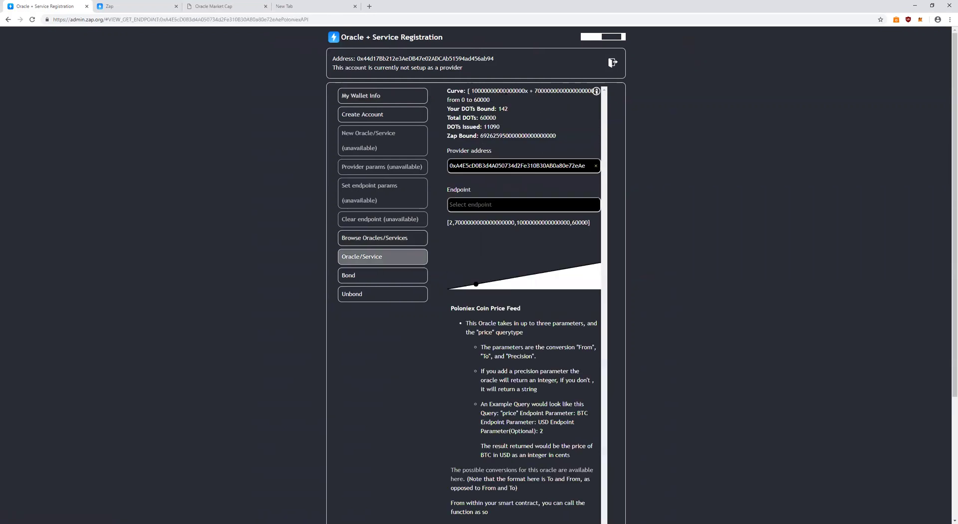
{"action": "scroll", "coordinate": [499, 157], "scroll_direction": "down", "scroll_amount": 3}
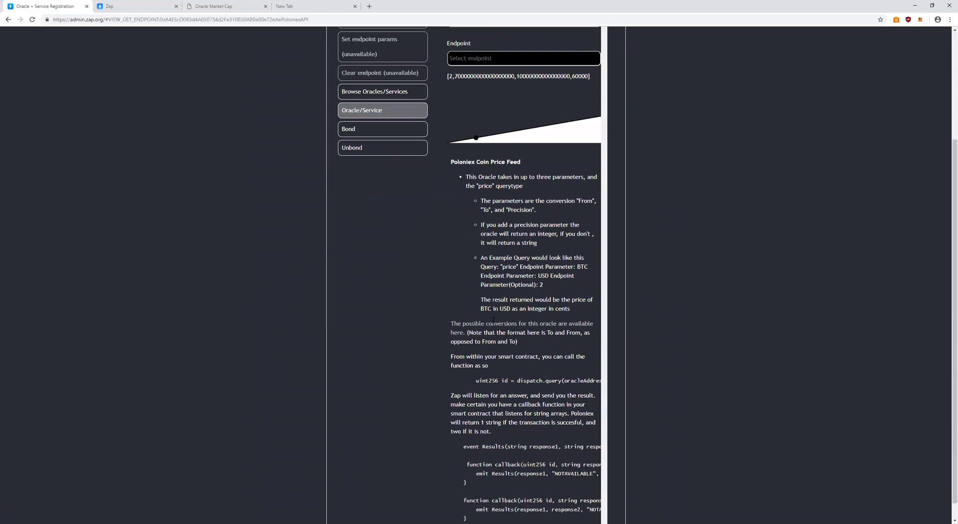
{"action": "scroll", "coordinate": [500, 156], "scroll_direction": "up", "scroll_amount": 3}
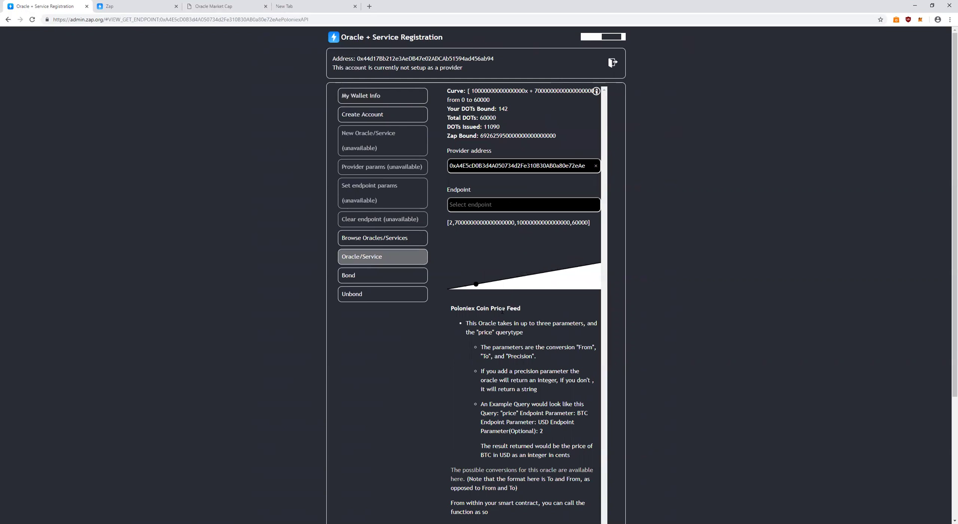
{"action": "scroll", "coordinate": [500, 289], "scroll_direction": "down", "scroll_amount": 1}
{"action": "scroll", "coordinate": [500, 289], "scroll_direction": "down", "scroll_amount": 1}
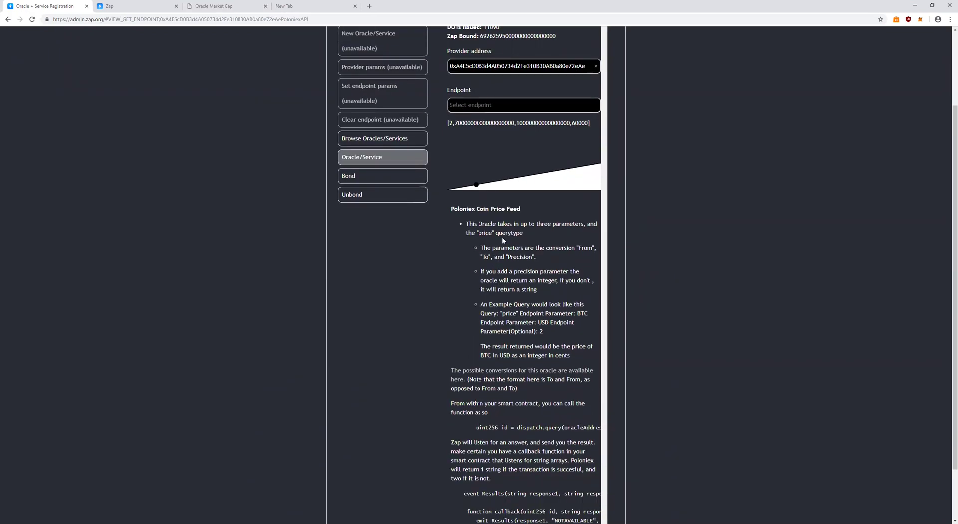
{"action": "left_click_drag", "start_coordinate": [449, 211], "coordinate": [519, 210]}
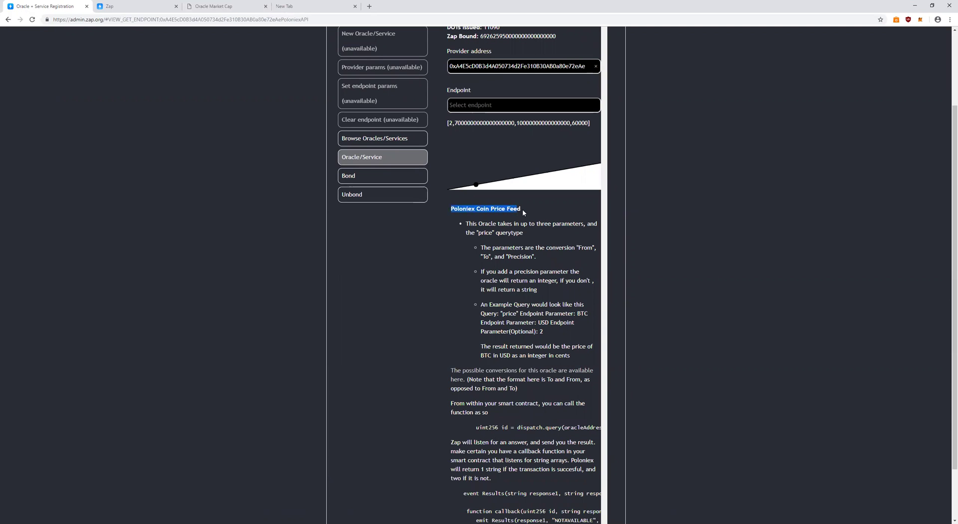
{"action": "left_click", "coordinate": [519, 209]}
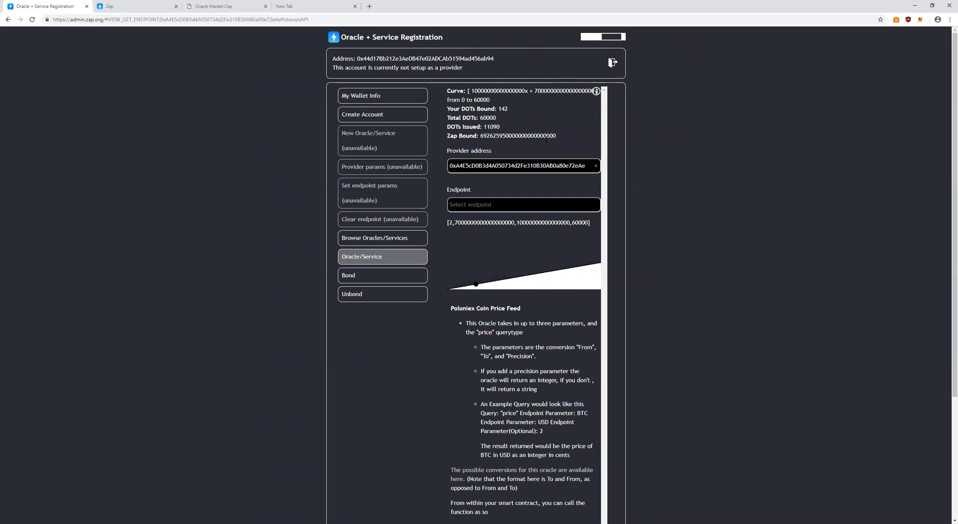
- Examine the PoloniexAPI endpoint's curve, own bound DOTs, total DOTs and issued DOTs
{"action": "triple_click", "coordinate": [480, 92]}
{"action": "left_click", "coordinate": [492, 101]}
{"action": "left_click_drag", "start_coordinate": [469, 91], "coordinate": [474, 91]}
{"action": "triple_click", "coordinate": [474, 91]}
{"action": "left_click", "coordinate": [481, 92]}
{"action": "double_click", "coordinate": [501, 110]}
{"action": "left_click", "coordinate": [504, 105]}
{"action": "left_click_drag", "start_coordinate": [479, 118], "coordinate": [497, 122]}
{"action": "left_click", "coordinate": [492, 126]}
{"action": "left_click_drag", "start_coordinate": [484, 127], "coordinate": [500, 127]}
{"action": "left_click", "coordinate": [500, 129]}
- Copy the PoloniexAPI endpoint's Zap Bound value into the spare tab's address bar to check its decimals, then return to the endpoint details
{"action": "double_click", "coordinate": [545, 135]}
{"action": "key", "text": "ctrl+c"}
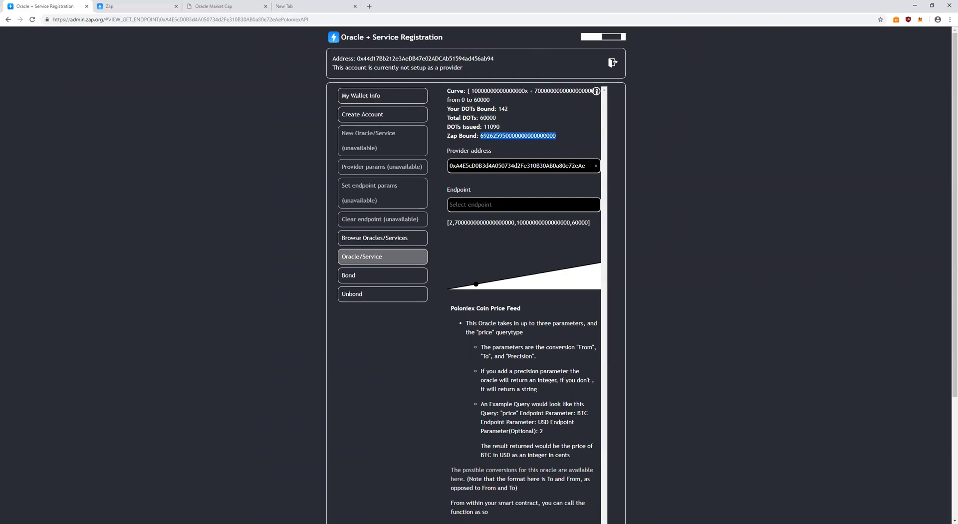
{"action": "left_click", "coordinate": [314, 6]}
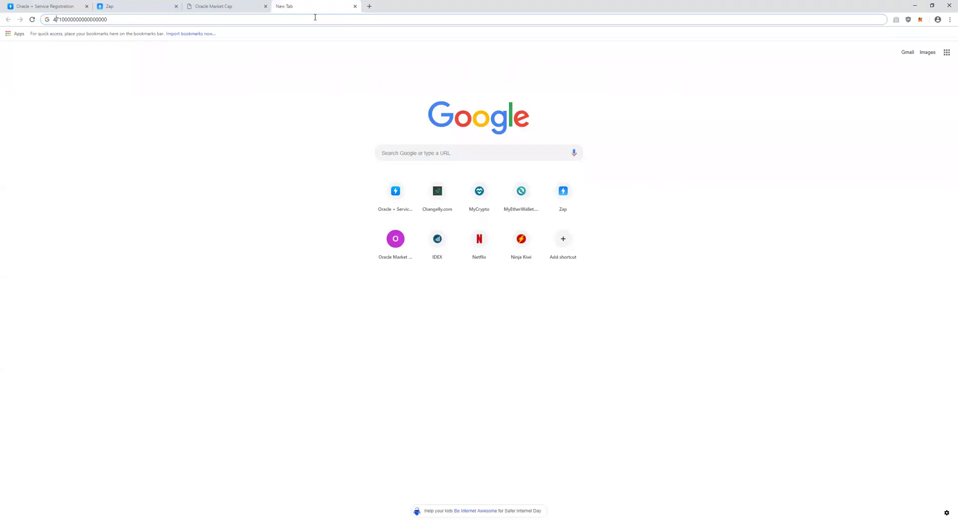
{"action": "left_click", "coordinate": [315, 18]}
{"action": "key", "text": "ctrl+v"}
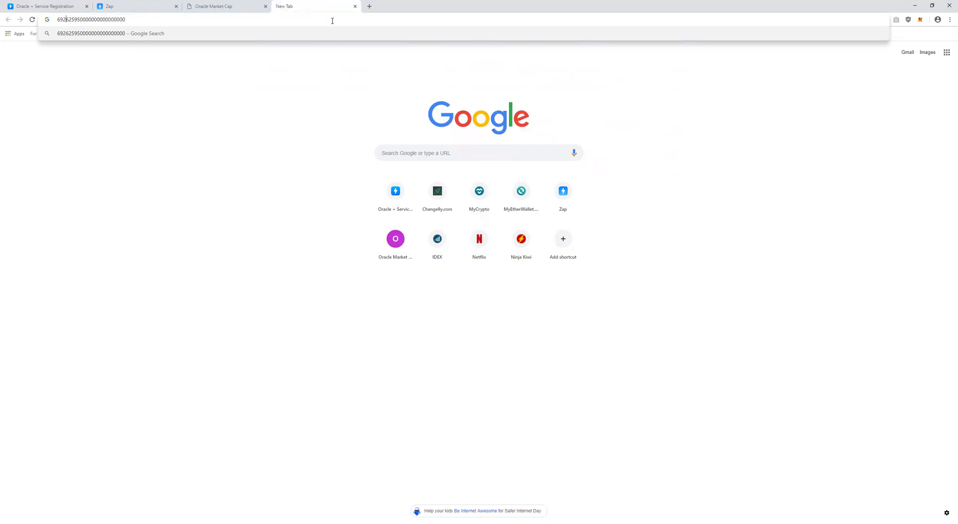
{"action": "key", "text": "ctrl+shift+Tab"}
{"action": "key", "text": "ctrl+shift+Tab"}
{"action": "key", "text": "ctrl+shift+Tab"}
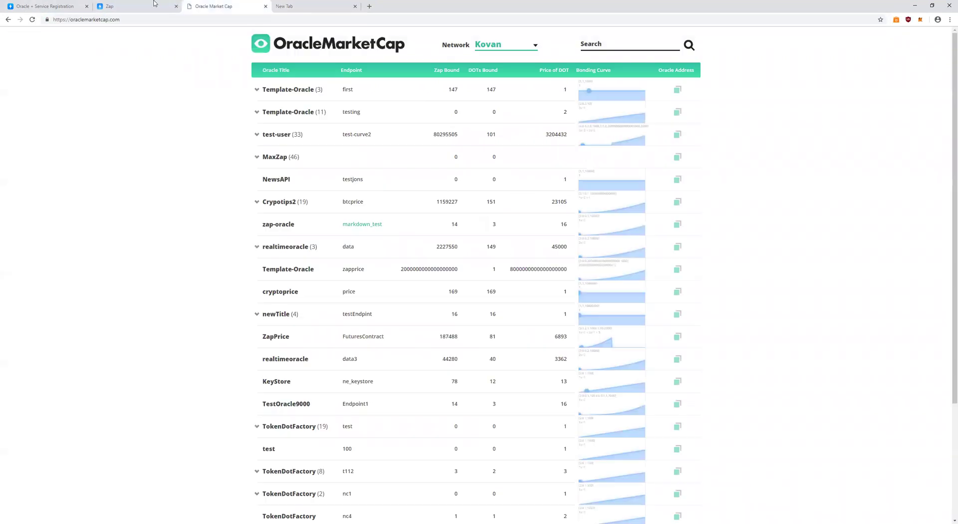
{"action": "left_click", "coordinate": [551, 131]}
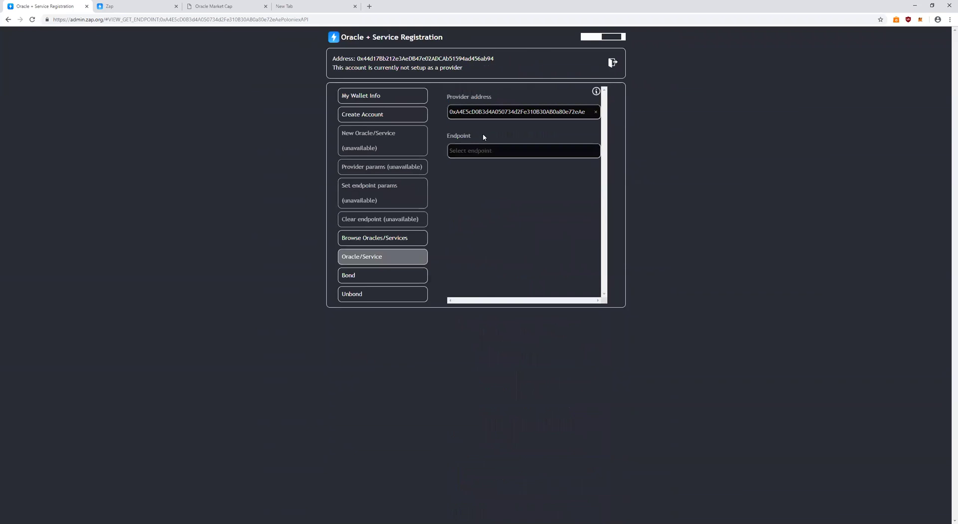
- Reselect PoloniexAPI in the oracle details, then choose MaxCrypto's PoloniexAPI endpoint in the bond form
{"action": "left_click", "coordinate": [480, 204]}
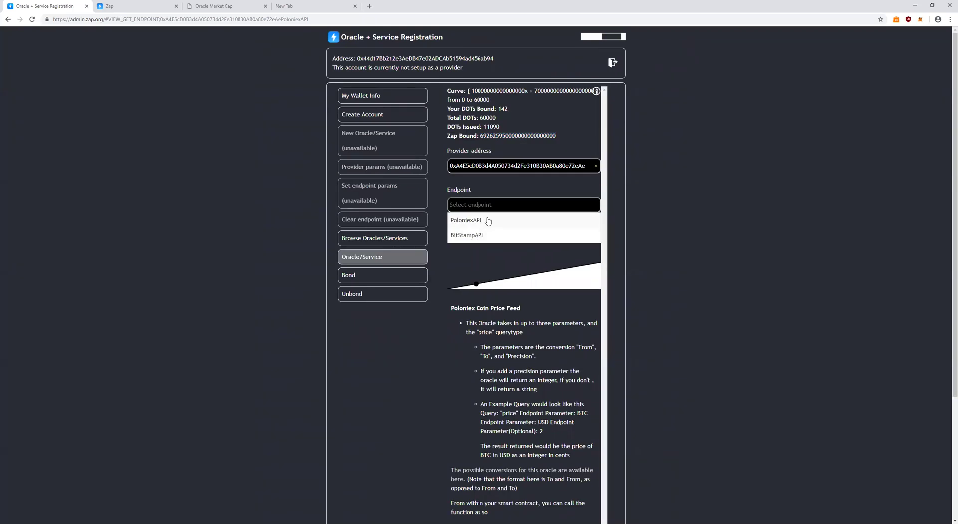
{"action": "left_click", "coordinate": [493, 221]}
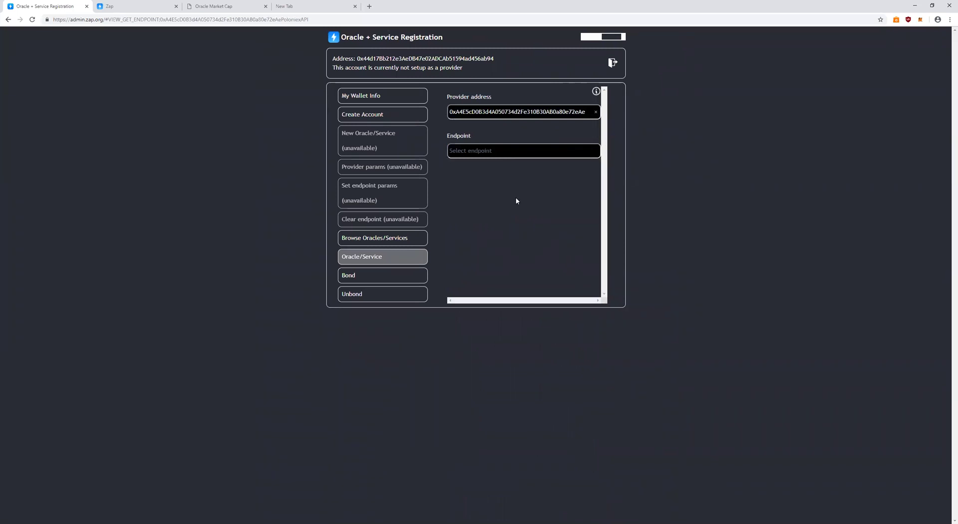
{"action": "left_click", "coordinate": [391, 276]}
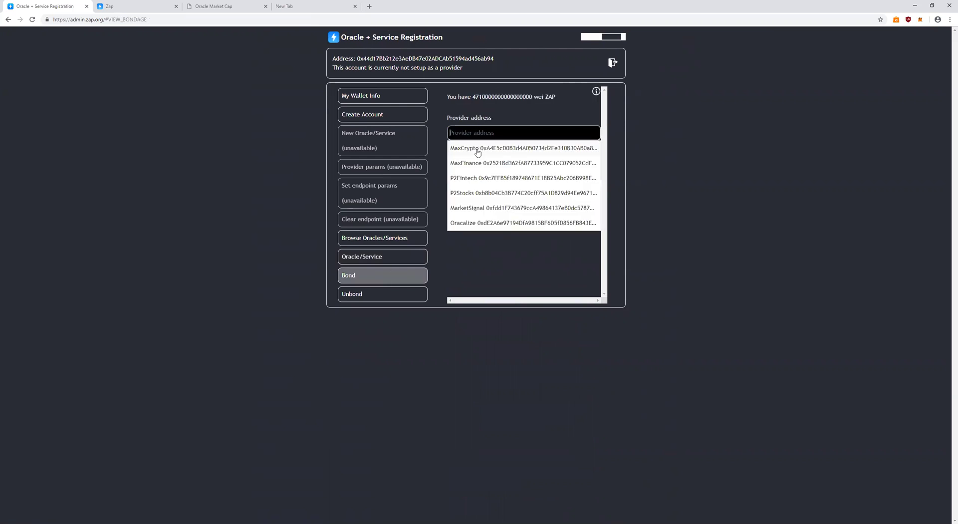
{"action": "left_click", "coordinate": [478, 150]}
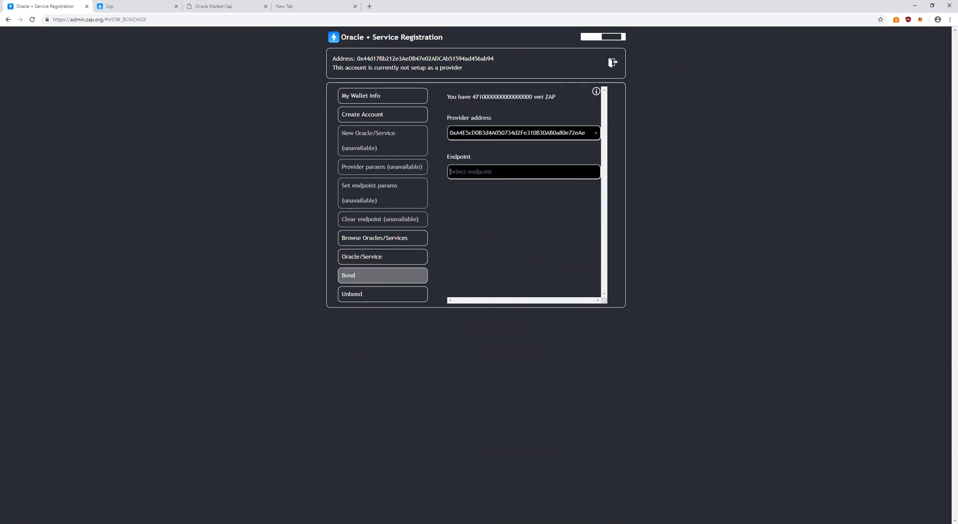
{"action": "left_click", "coordinate": [478, 171]}
{"action": "left_click", "coordinate": [479, 189]}
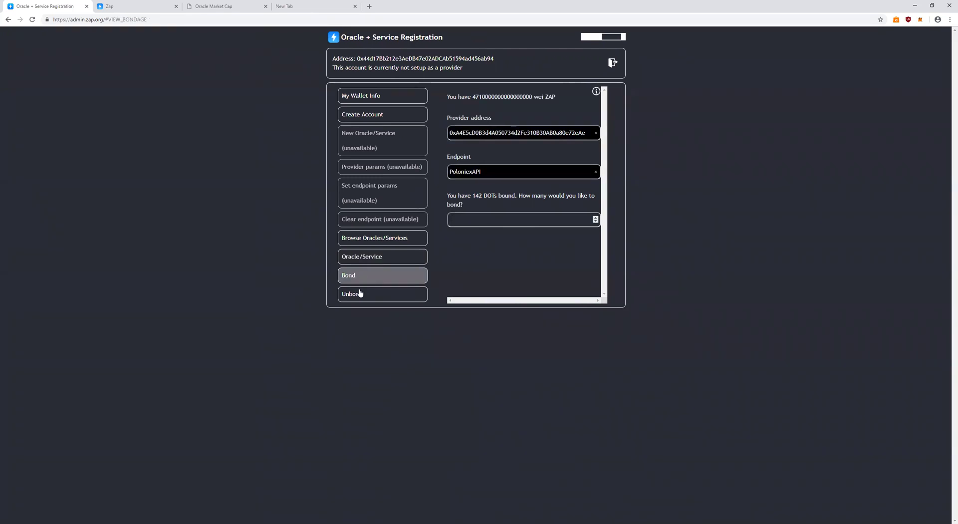
- Browse the oracles, expand MaxCrypto's endpoints and reopen the PoloniexAPI endpoint details
{"action": "left_click", "coordinate": [404, 241]}
{"action": "left_click", "coordinate": [585, 120]}
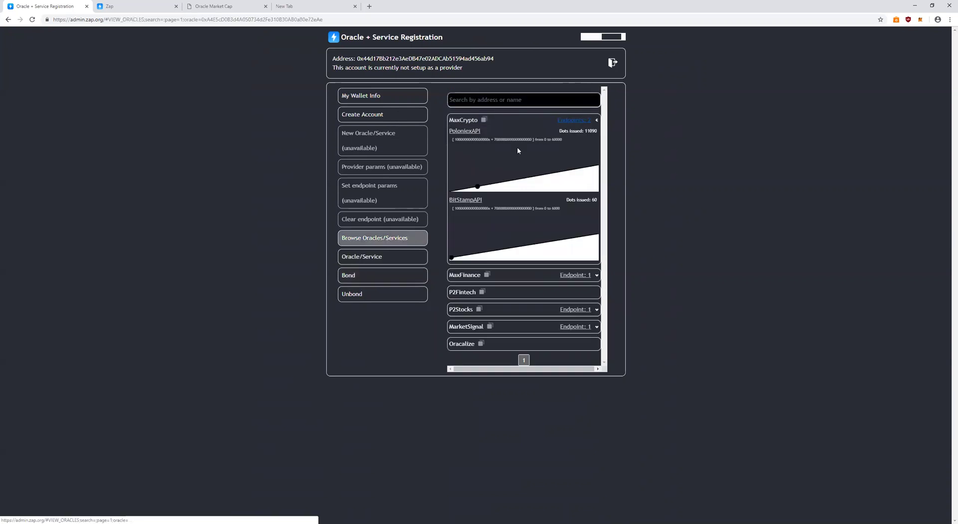
{"action": "left_click", "coordinate": [464, 132]}
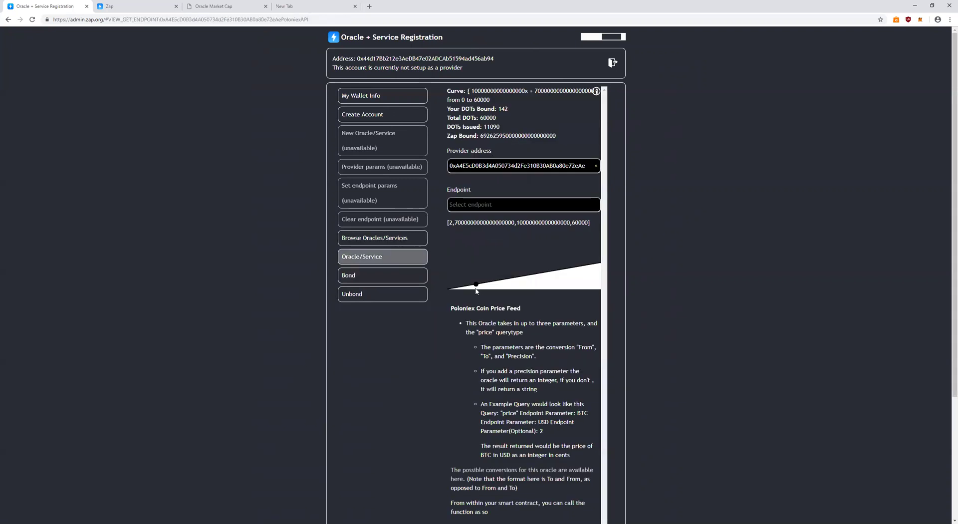
{"action": "mouse_move", "coordinate": [476, 290]}
- Examine the PoloniexAPI endpoint's issued DOTs against the marked point on its bonding curve
{"action": "double_click", "coordinate": [497, 126]}
{"action": "left_click", "coordinate": [497, 127]}
{"action": "double_click", "coordinate": [497, 127]}
{"action": "mouse_move", "coordinate": [499, 127]}
{"action": "left_mouse_down"}
{"action": "mouse_move", "coordinate": [482, 135]}
{"action": "mouse_move", "coordinate": [484, 127]}
{"action": "left_mouse_up"}
{"action": "left_click", "coordinate": [484, 127]}
{"action": "left_click", "coordinate": [491, 127]}
{"action": "left_click_drag", "start_coordinate": [484, 127], "coordinate": [500, 128]}
{"action": "left_click", "coordinate": [501, 129]}
{"action": "mouse_move", "coordinate": [476, 286]}
- Set up a bond to MaxCrypto's PoloniexAPI endpoint with 142 DOTs
{"action": "left_click", "coordinate": [391, 275]}
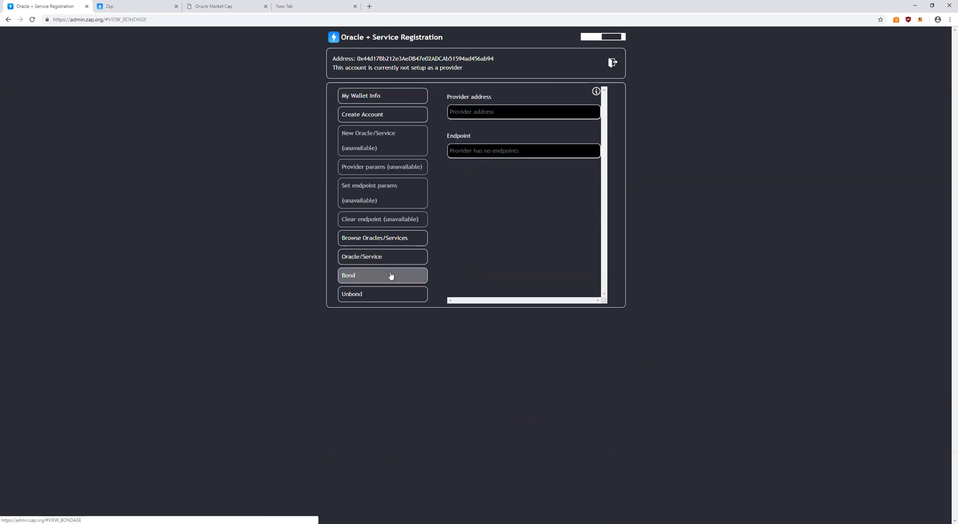
{"action": "left_click", "coordinate": [497, 133]}
{"action": "left_click", "coordinate": [497, 150]}
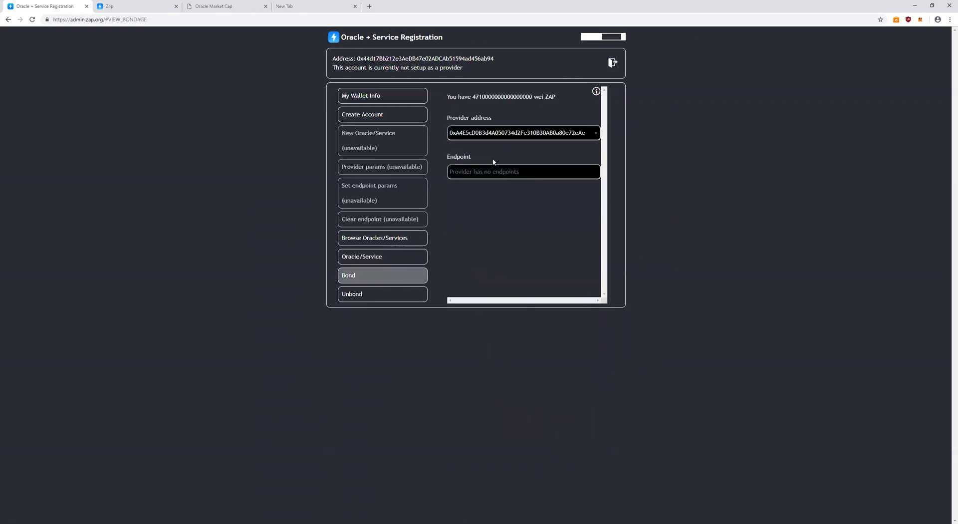
{"action": "left_click", "coordinate": [482, 172]}
{"action": "left_click", "coordinate": [480, 186]}
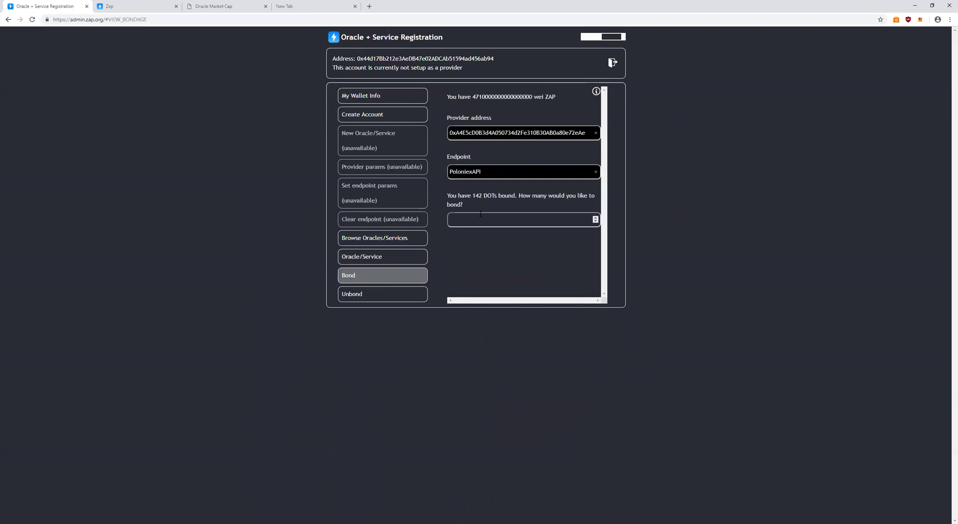
{"action": "type", "text": "142"}
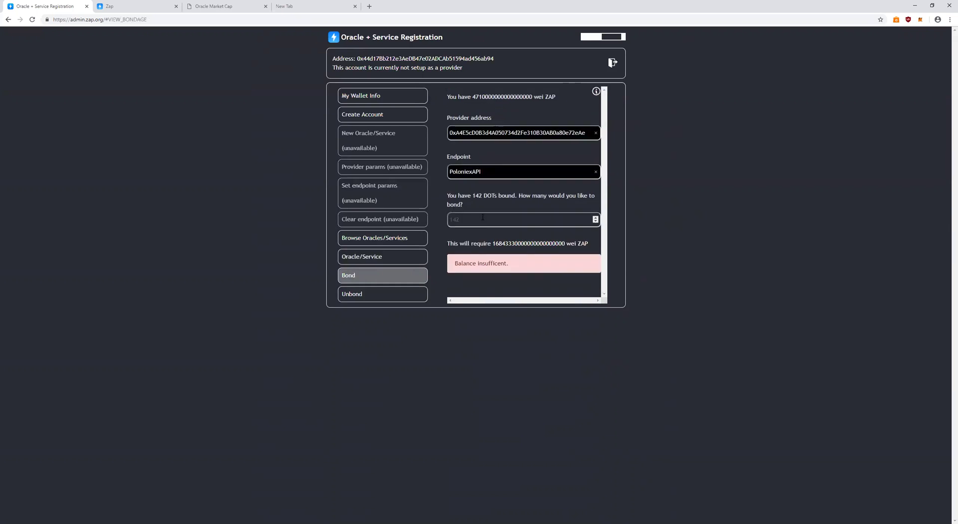
- Examine the wei ZAP amount required for the PoloniexAPI bond and work out its whole ZAP digits
{"action": "left_click", "coordinate": [503, 245]}
{"action": "double_click", "coordinate": [501, 244]}
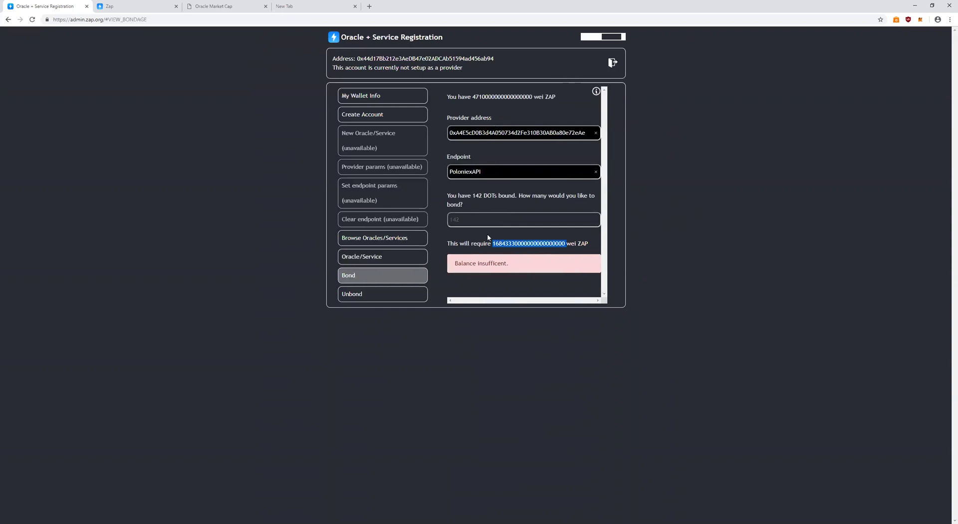
{"action": "left_click", "coordinate": [504, 245]}
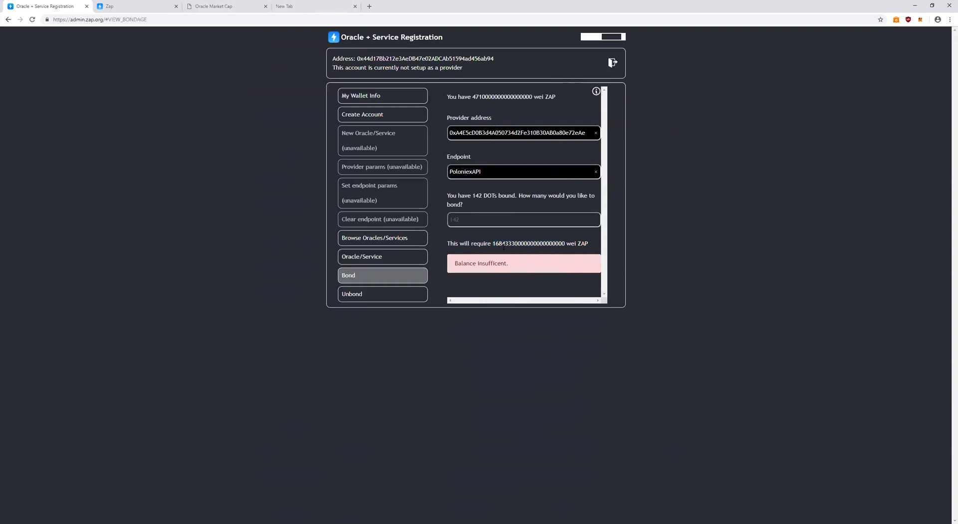
{"action": "left_click_drag", "start_coordinate": [504, 246], "coordinate": [493, 245]}
{"action": "left_click", "coordinate": [507, 244]}
{"action": "left_click", "coordinate": [490, 221]}
{"action": "left_click_drag", "start_coordinate": [492, 243], "coordinate": [508, 243]}
{"action": "left_click", "coordinate": [508, 243]}
{"action": "mouse_move", "coordinate": [511, 243]}
{"action": "left_mouse_down"}
{"action": "mouse_move", "coordinate": [491, 263]}
{"action": "mouse_move", "coordinate": [494, 243]}
{"action": "left_mouse_up"}
{"action": "left_click", "coordinate": [507, 243]}
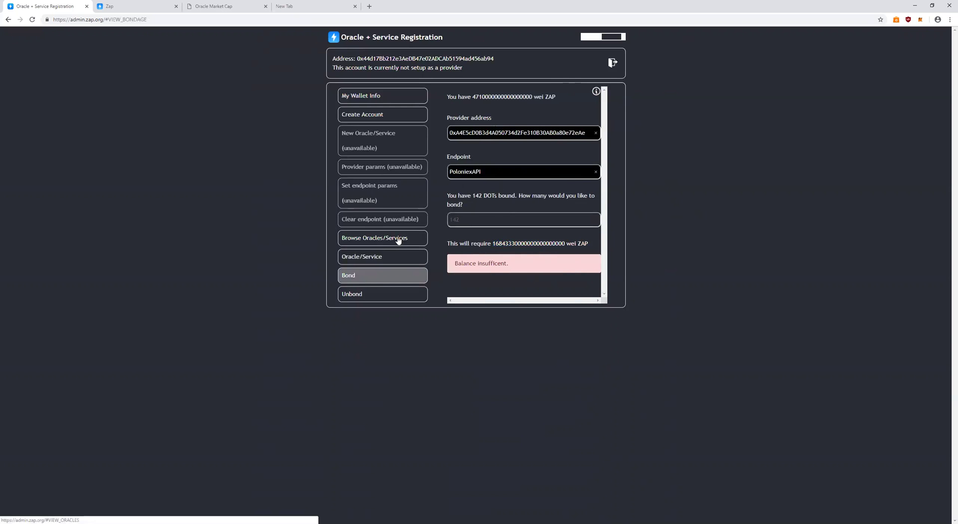
- Clear the number of DOTs for the PoloniexAPI bond and submit the bond request
{"action": "left_click", "coordinate": [482, 218]}
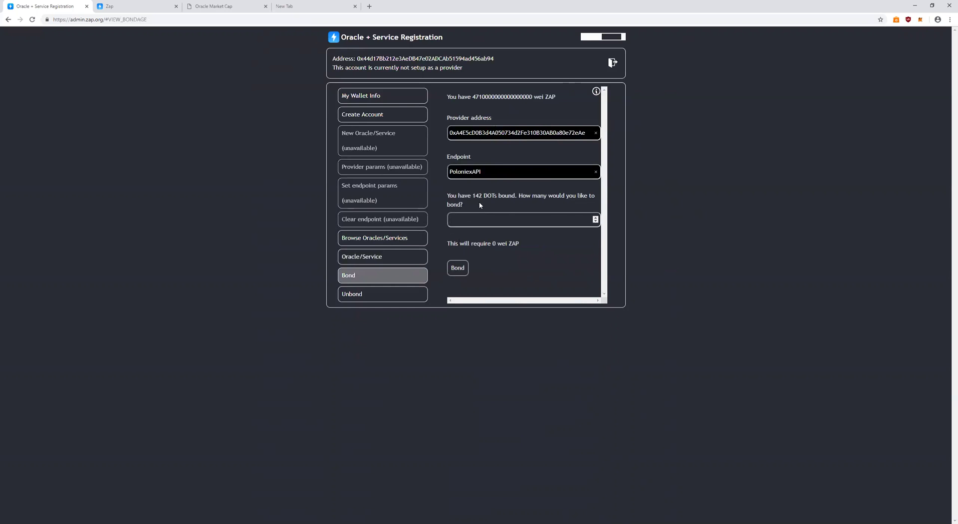
{"action": "left_click_drag", "start_coordinate": [479, 196], "coordinate": [472, 195]}
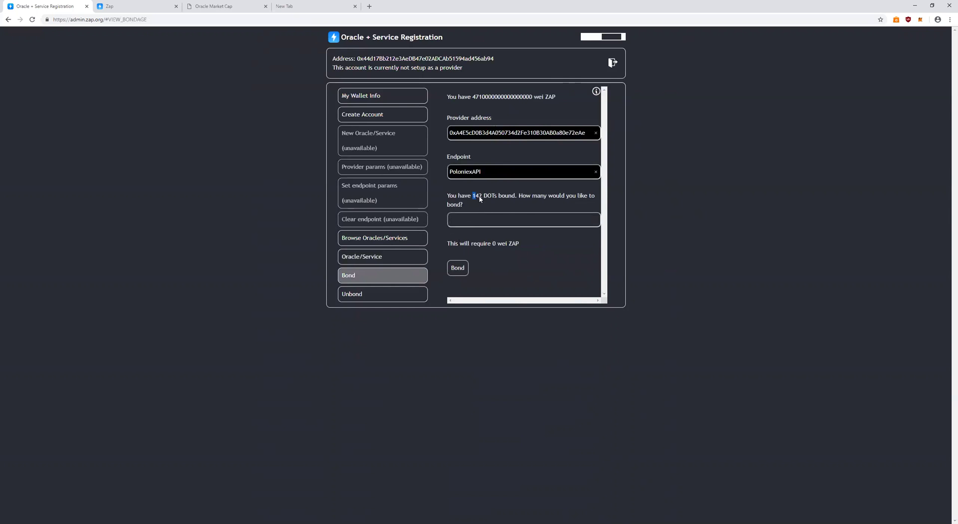
{"action": "left_click", "coordinate": [457, 268]}
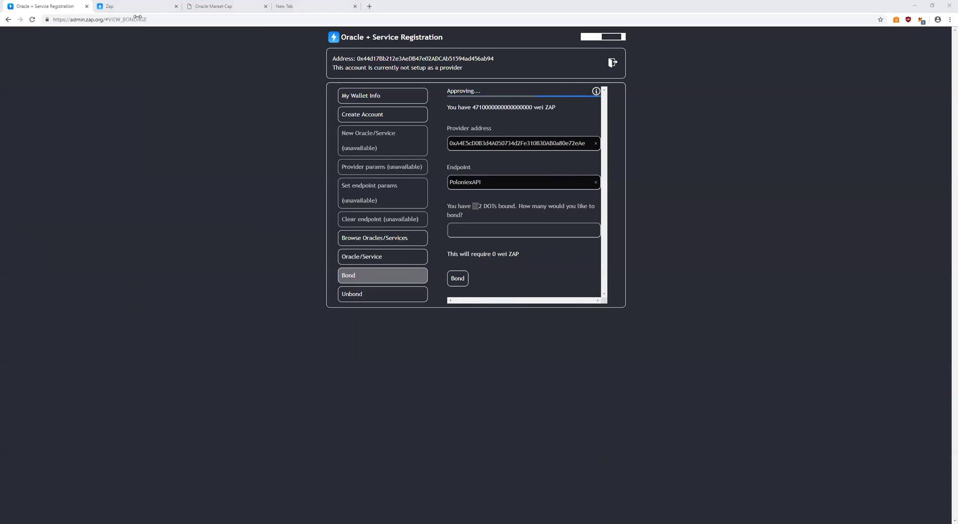
- Examine the approval status of the bond request above the bond form
{"action": "left_click_drag", "start_coordinate": [447, 95], "coordinate": [467, 89]}
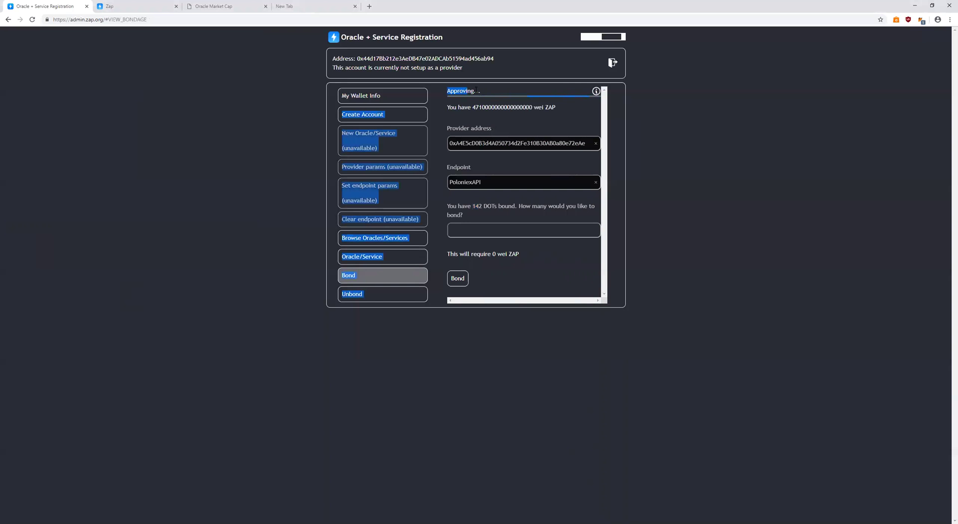
{"action": "left_click", "coordinate": [478, 90]}
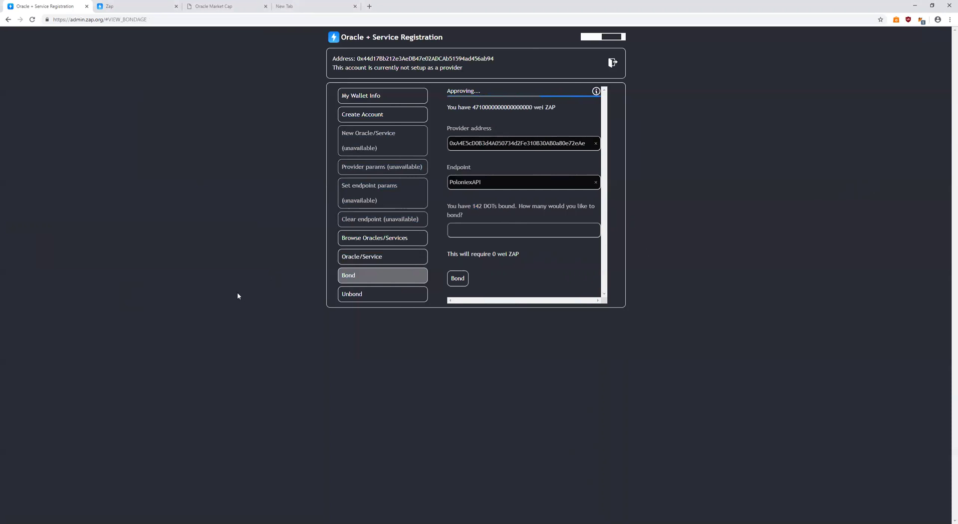
{"action": "left_click_drag", "start_coordinate": [447, 91], "coordinate": [481, 92]}
{"action": "left_click", "coordinate": [482, 92]}
{"action": "triple_click", "coordinate": [464, 90]}
{"action": "left_click", "coordinate": [481, 92]}
{"action": "left_click_drag", "start_coordinate": [440, 93], "coordinate": [474, 310]}
{"action": "left_click", "coordinate": [503, 216]}
- Set up an unbond from MaxCrypto's PoloniexAPI endpoint with 142 DOTs
{"action": "left_click", "coordinate": [381, 299]}
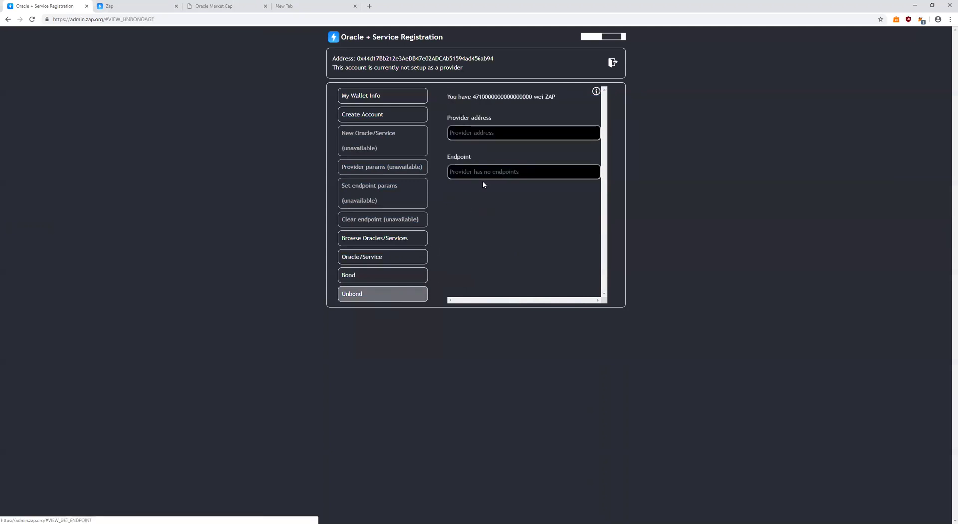
{"action": "left_click", "coordinate": [471, 133]}
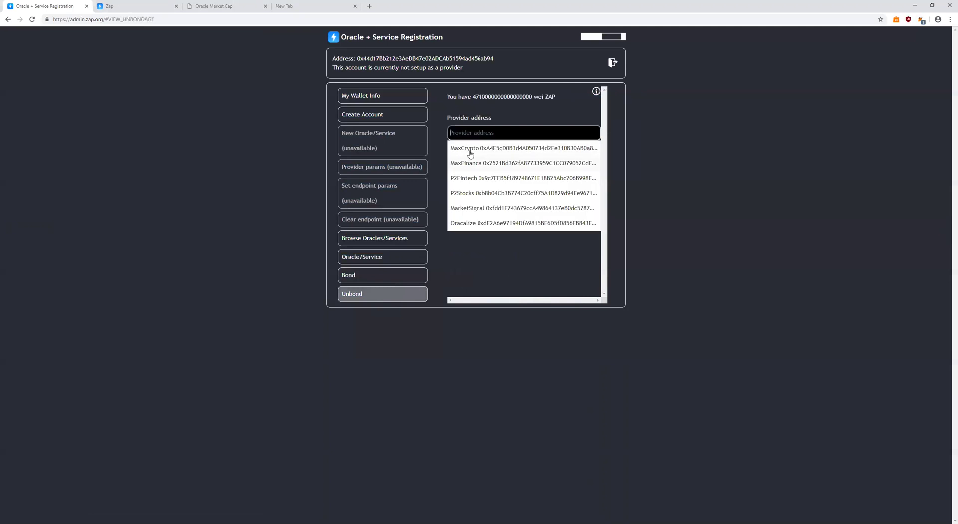
{"action": "left_click", "coordinate": [472, 150]}
{"action": "left_click", "coordinate": [469, 172]}
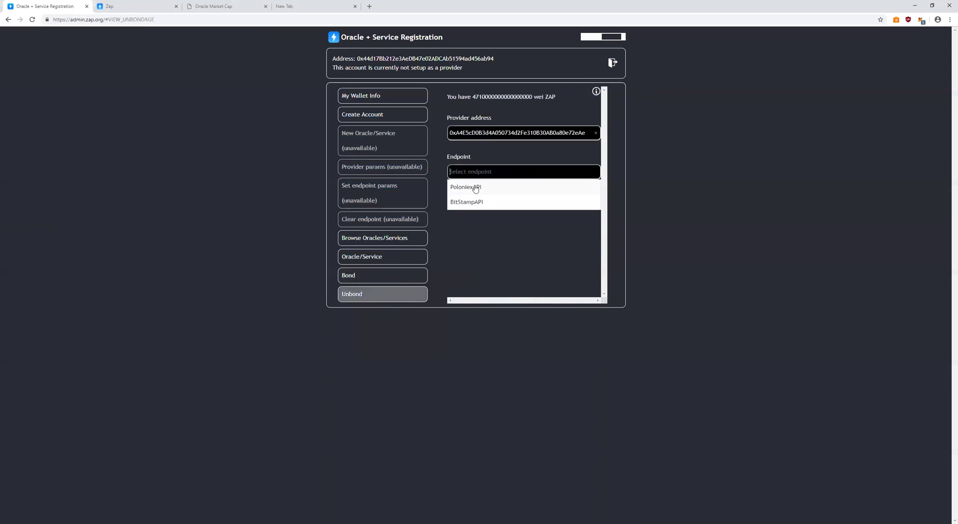
{"action": "left_click", "coordinate": [475, 188]}
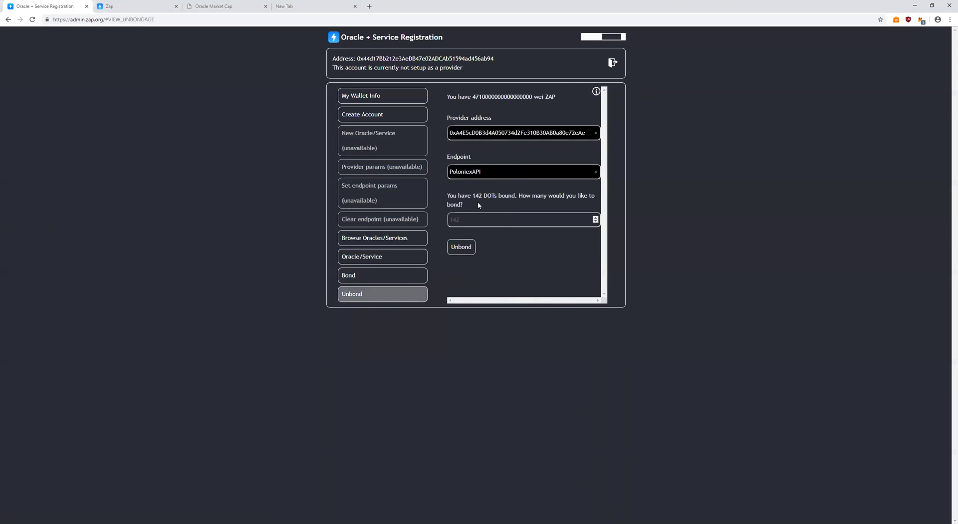
- Clear the number of DOTs to unbond from the PoloniexAPI endpoint
{"action": "left_click_drag", "start_coordinate": [474, 220], "coordinate": [415, 218]}
{"action": "key", "text": "BackSpace"}
{"action": "left_click", "coordinate": [499, 241]}
- Browse the oracles, expand MaxCrypto's endpoints and compare the PoloniexAPI and BitStampAPI curves and their DOT limits
{"action": "left_click", "coordinate": [418, 238]}
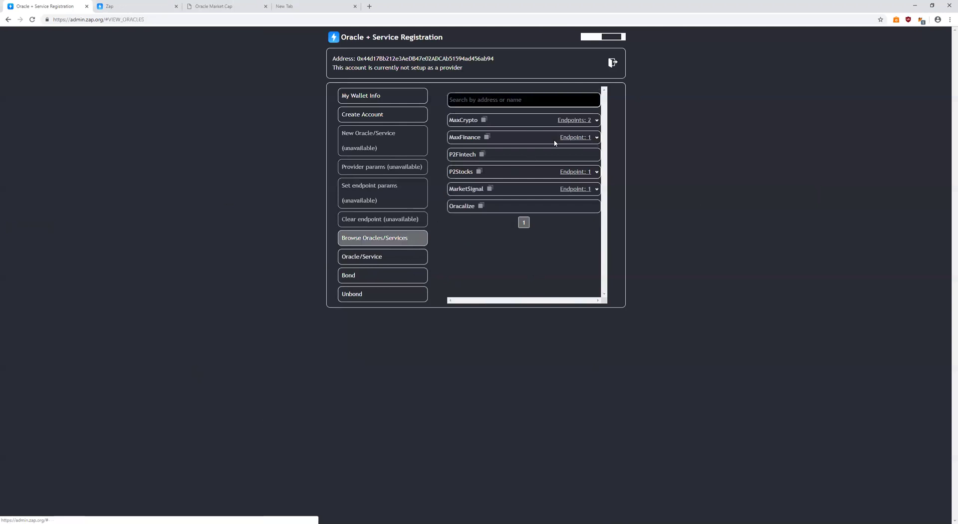
{"action": "left_click", "coordinate": [574, 120]}
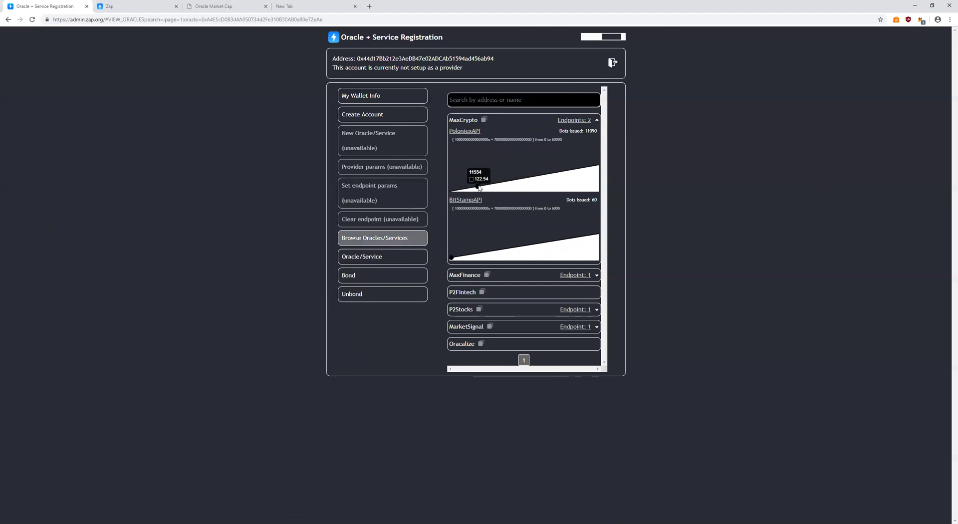
{"action": "double_click", "coordinate": [557, 139]}
{"action": "double_click", "coordinate": [553, 209]}
{"action": "left_click", "coordinate": [559, 207]}
{"action": "double_click", "coordinate": [554, 208]}
{"action": "left_click", "coordinate": [555, 209]}
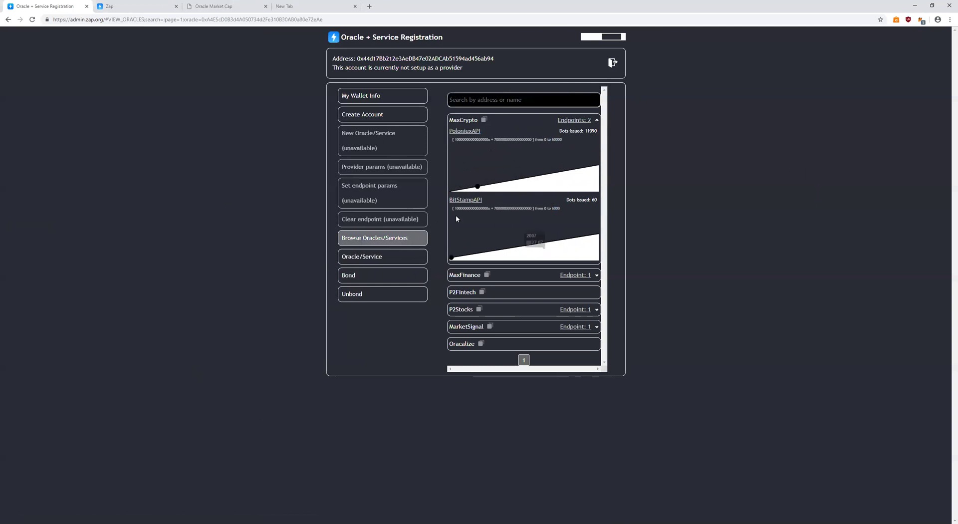
- Set up a bond to MaxCrypto's BitStampAPI endpoint with 6000 DOTs
{"action": "left_click", "coordinate": [387, 275]}
{"action": "left_click", "coordinate": [484, 132]}
{"action": "left_click", "coordinate": [490, 150]}
{"action": "left_click", "coordinate": [491, 172]}
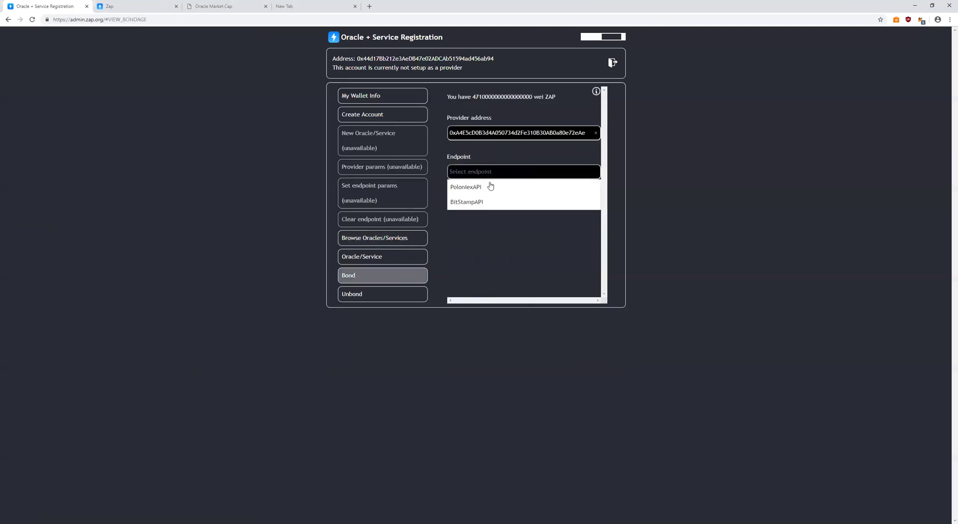
{"action": "left_click", "coordinate": [487, 202]}
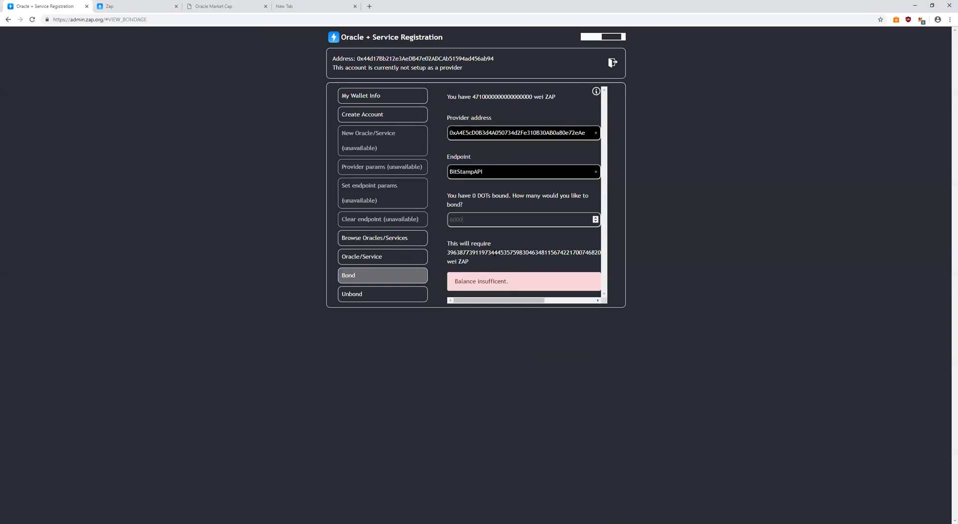
- Copy the wei ZAP amount required for the BitStampAPI bond and return to the number of DOTs
{"action": "double_click", "coordinate": [524, 252]}
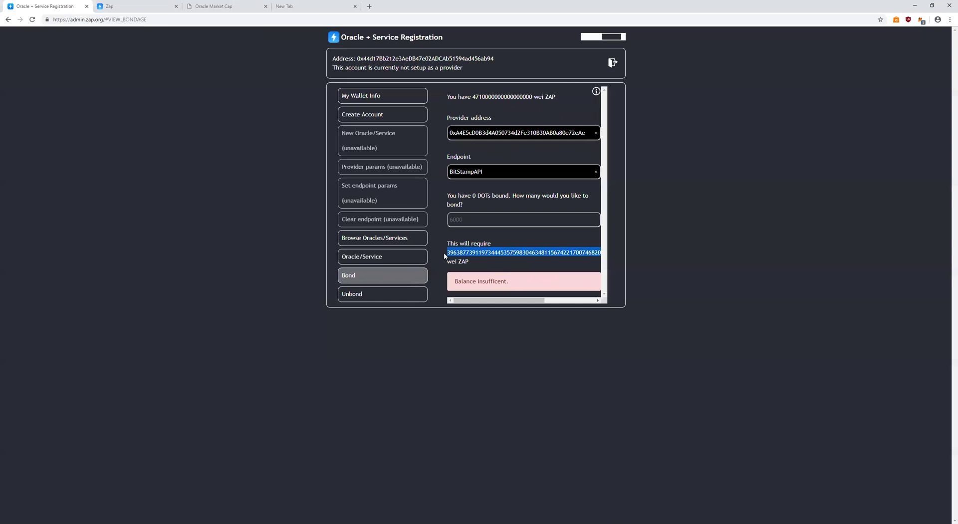
{"action": "key", "text": "ctrl+c"}
{"action": "left_click", "coordinate": [491, 221]}
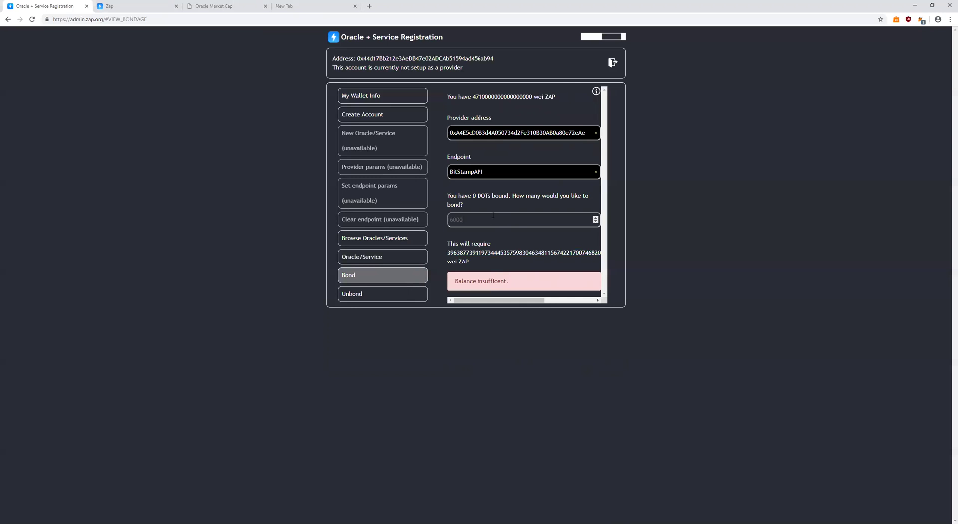
- Reselect BitStampAPI as the endpoint for the bond and review the provider address and endpoint choices
{"action": "left_click", "coordinate": [493, 172]}
{"action": "left_click", "coordinate": [480, 188]}
{"action": "left_click", "coordinate": [509, 133]}
{"action": "left_click", "coordinate": [507, 172]}
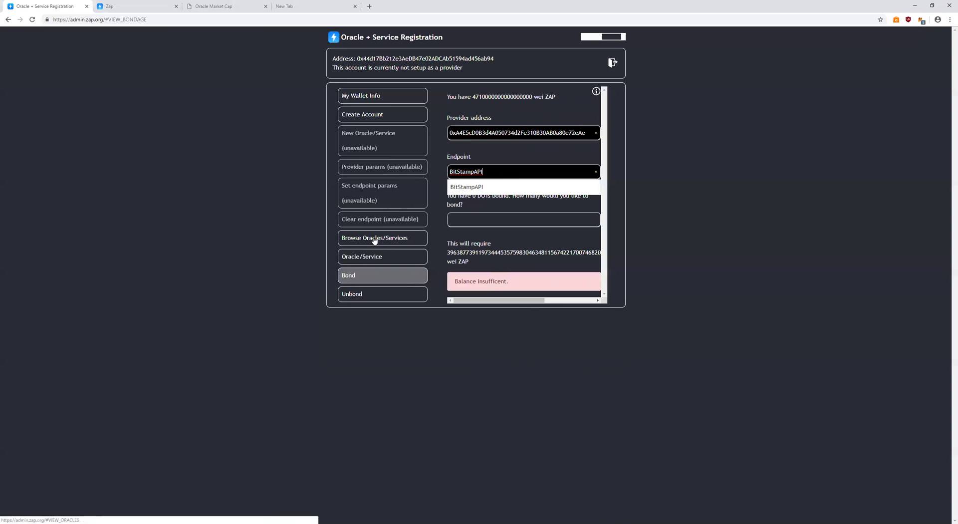
- Browse the oracles, expand MaxCrypto's endpoints and inspect a point along the PoloniexAPI bonding curve
{"action": "left_click", "coordinate": [395, 248]}
{"action": "left_click", "coordinate": [393, 244]}
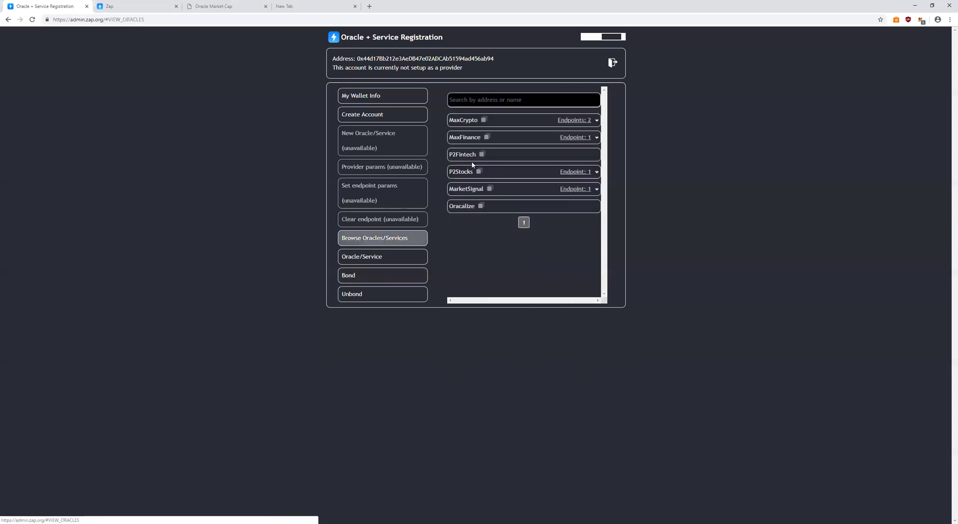
{"action": "left_click", "coordinate": [585, 122]}
{"action": "mouse_move", "coordinate": [537, 177]}
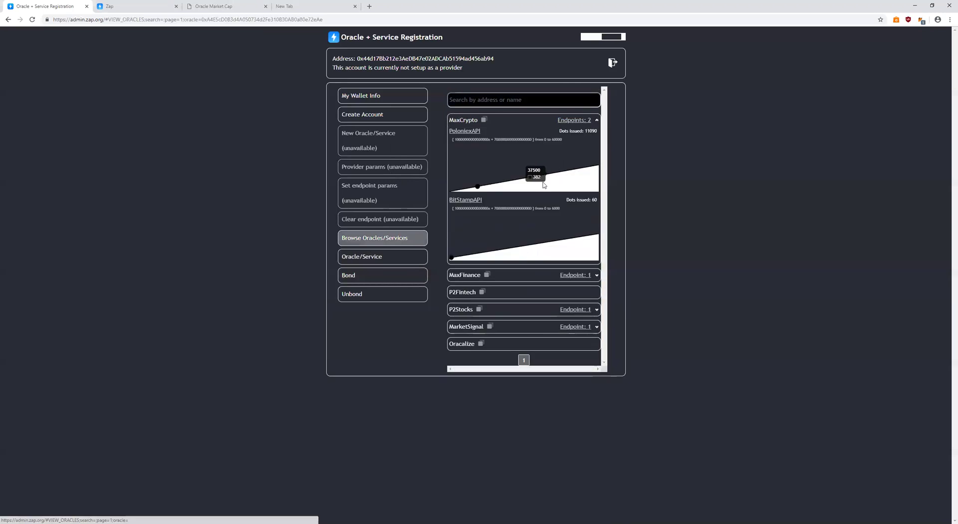
- View the Oracle/Service endpoint lookup, revisit the list of oracles and reopen the lookup
{"action": "left_click", "coordinate": [406, 255]}
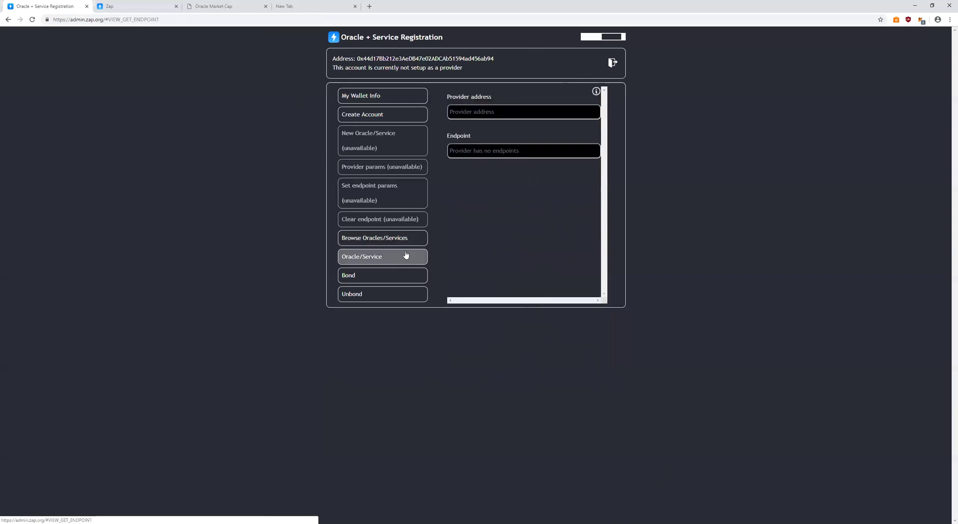
{"action": "left_click", "coordinate": [421, 238]}
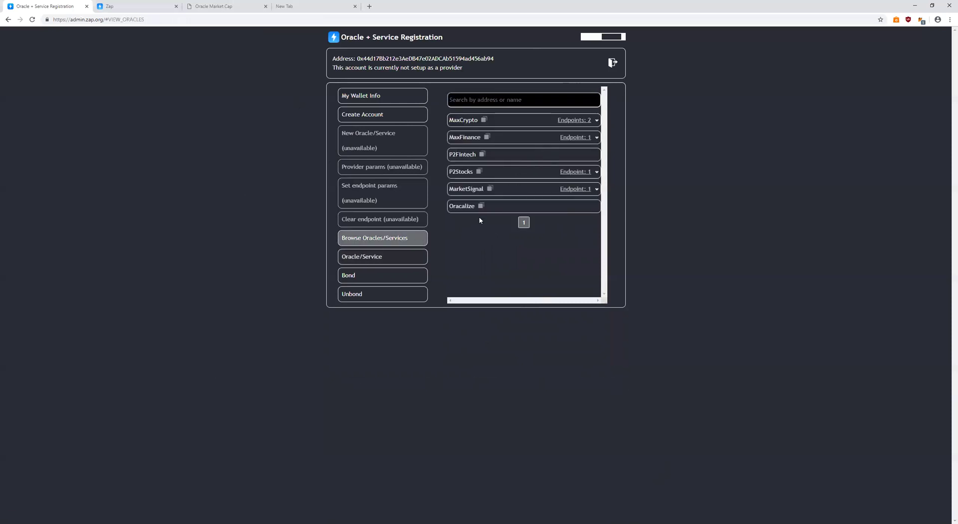
{"action": "left_click", "coordinate": [399, 255]}
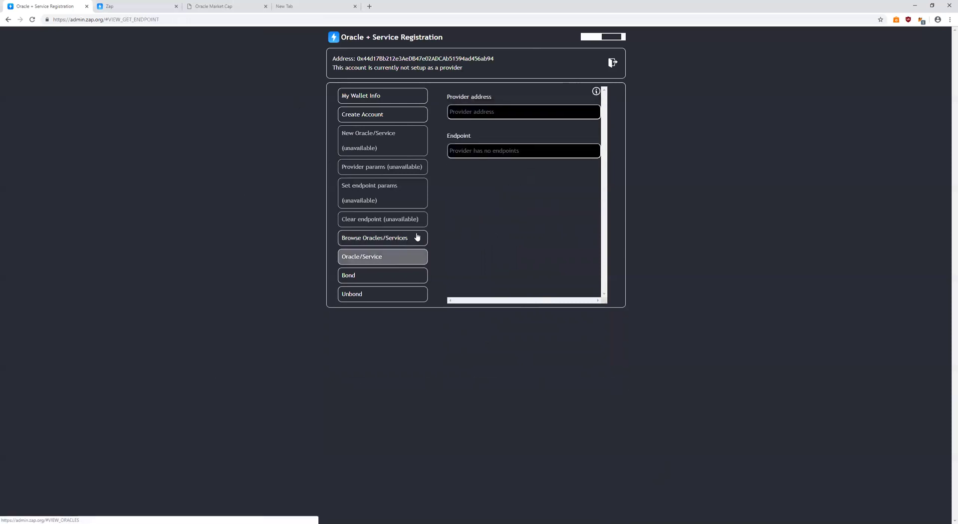